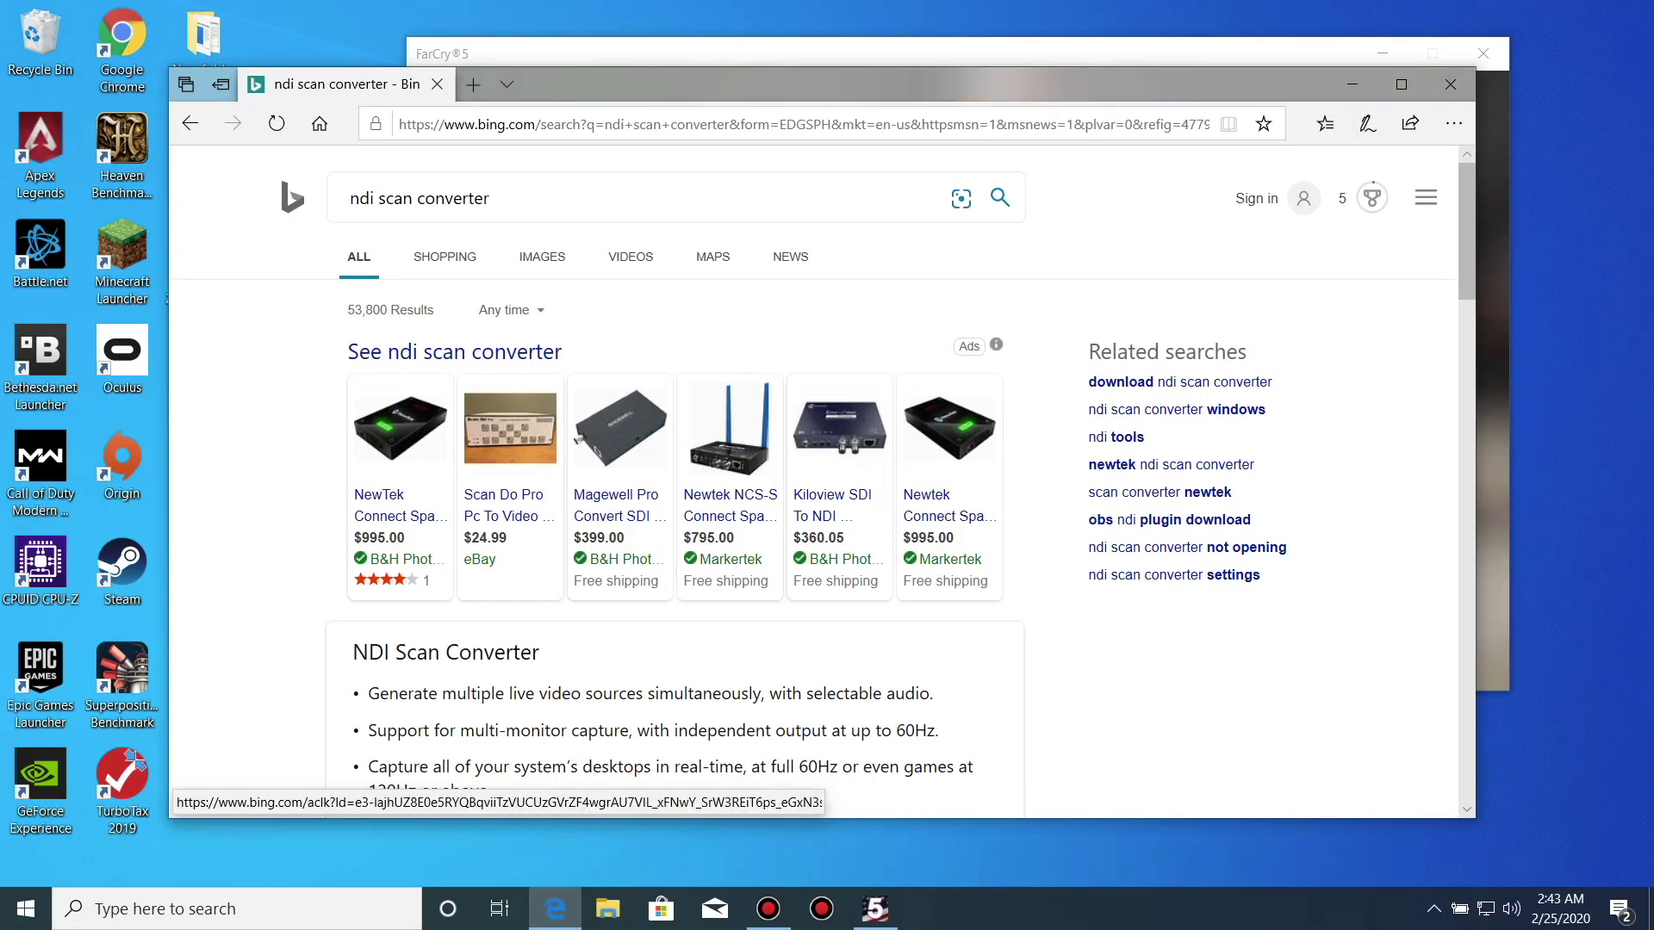
- Open the ndi.tv Tools page and scroll down to the Windows, Mac and NDI Analysis download cards
{"action": "scroll", "coordinate": [819, 483], "scroll_direction": "down", "scroll_amount": 3}
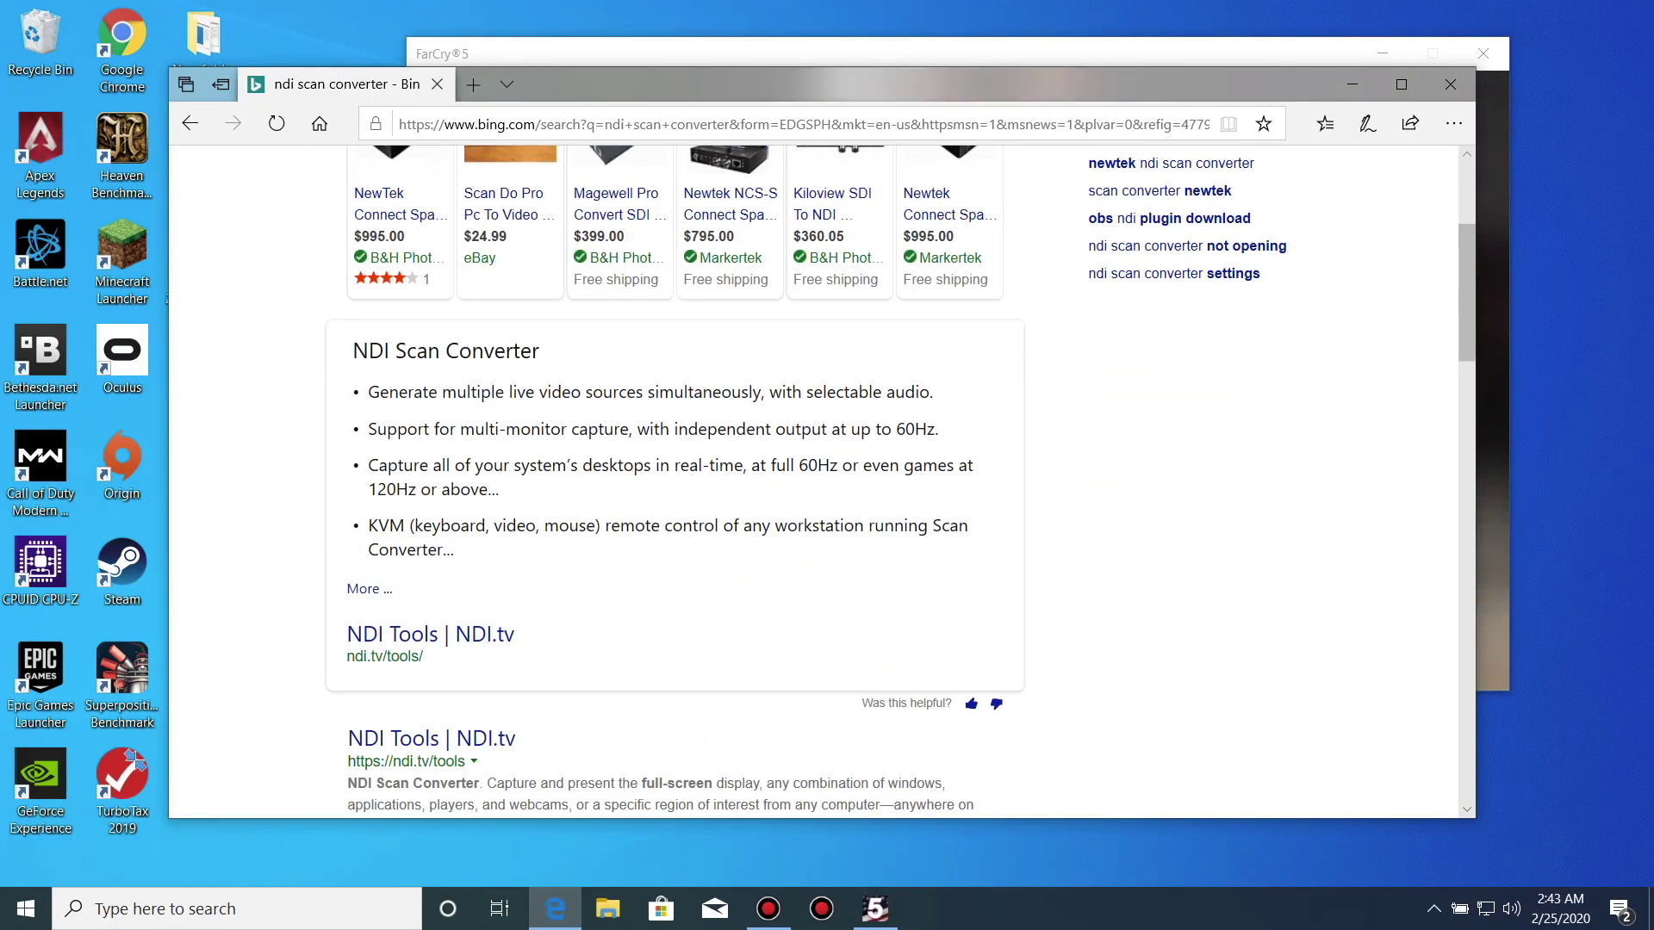
{"action": "left_click", "coordinate": [431, 738]}
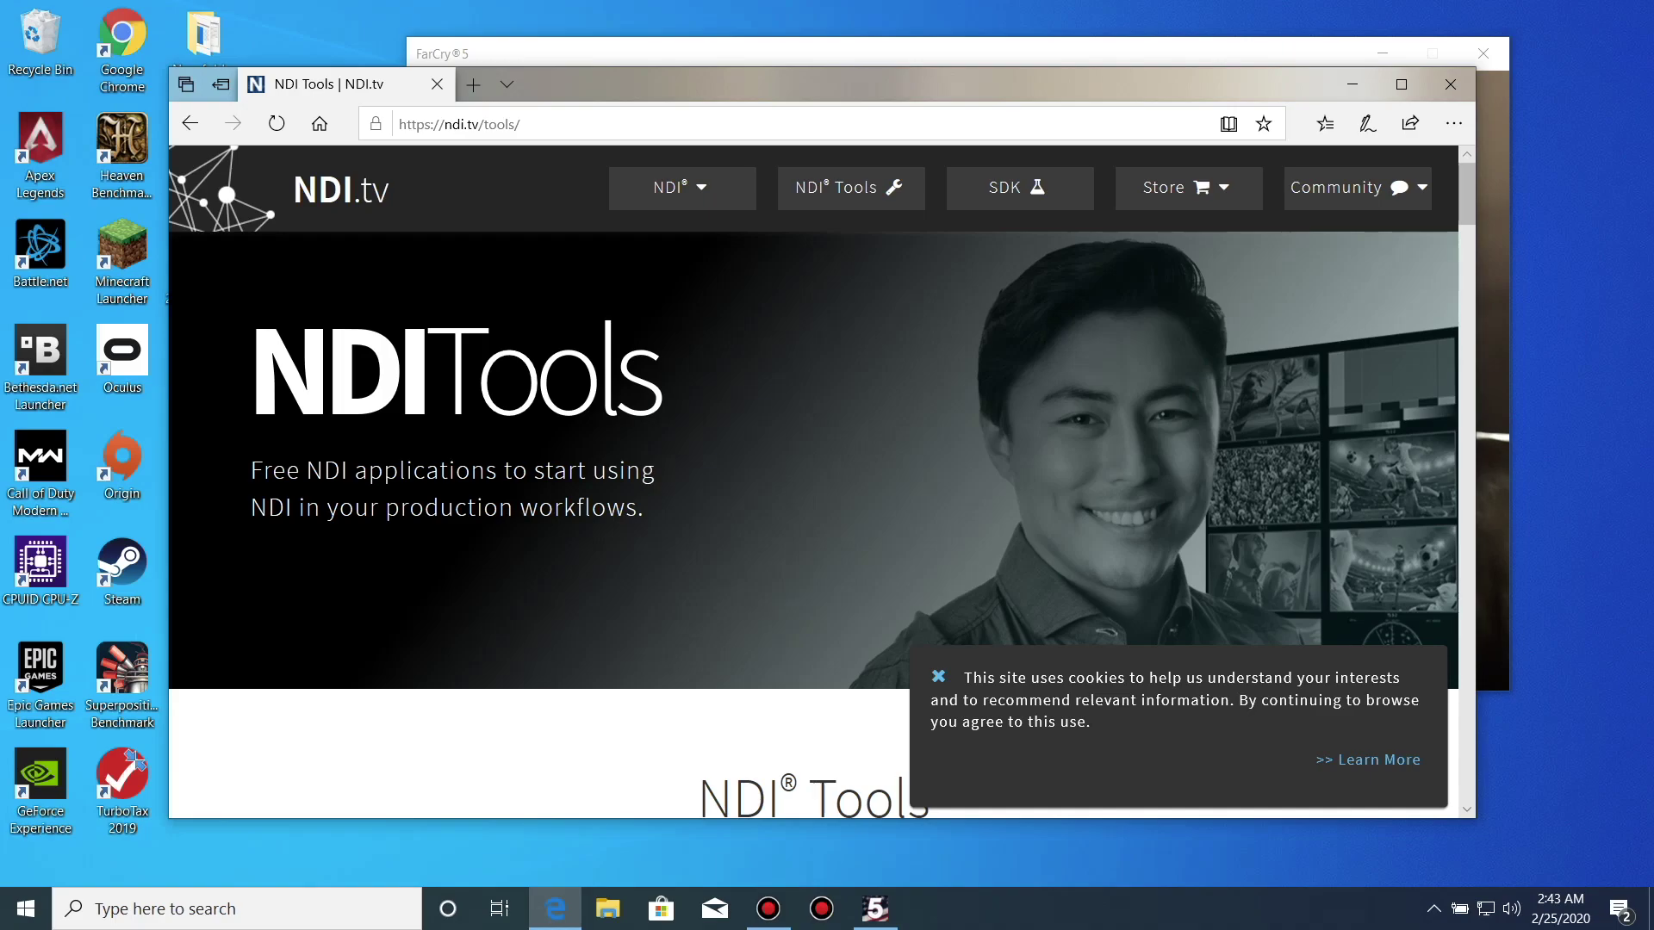
{"action": "scroll", "coordinate": [851, 190], "scroll_direction": "down", "scroll_amount": 5}
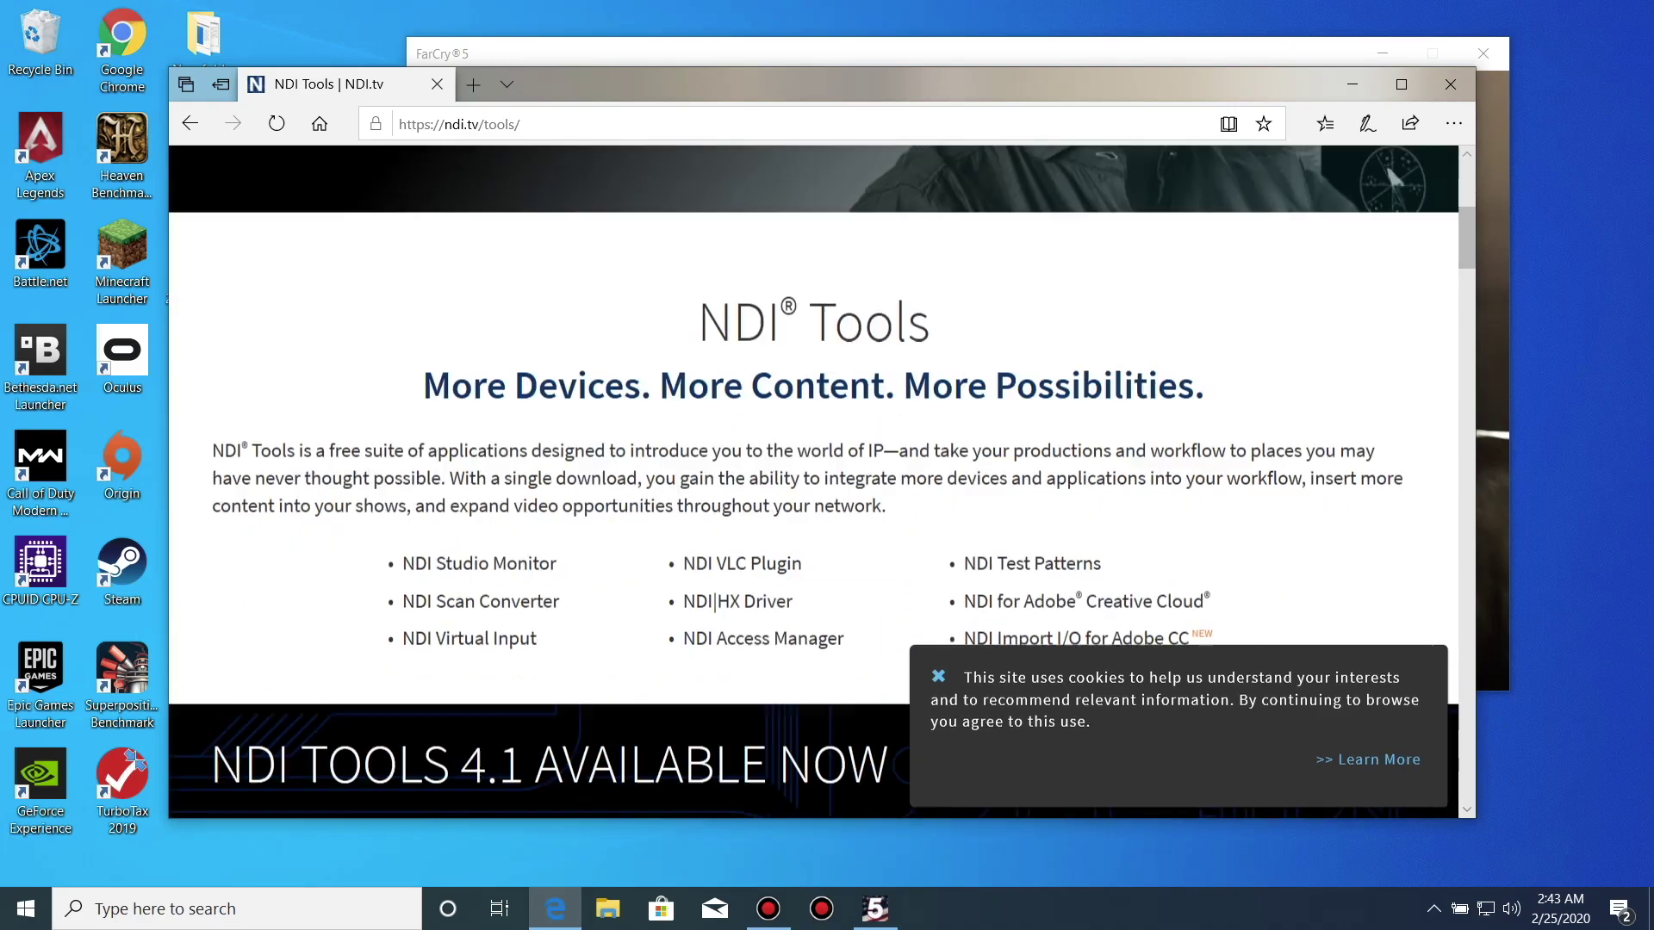
{"action": "scroll", "coordinate": [813, 483], "scroll_direction": "down", "scroll_amount": 10}
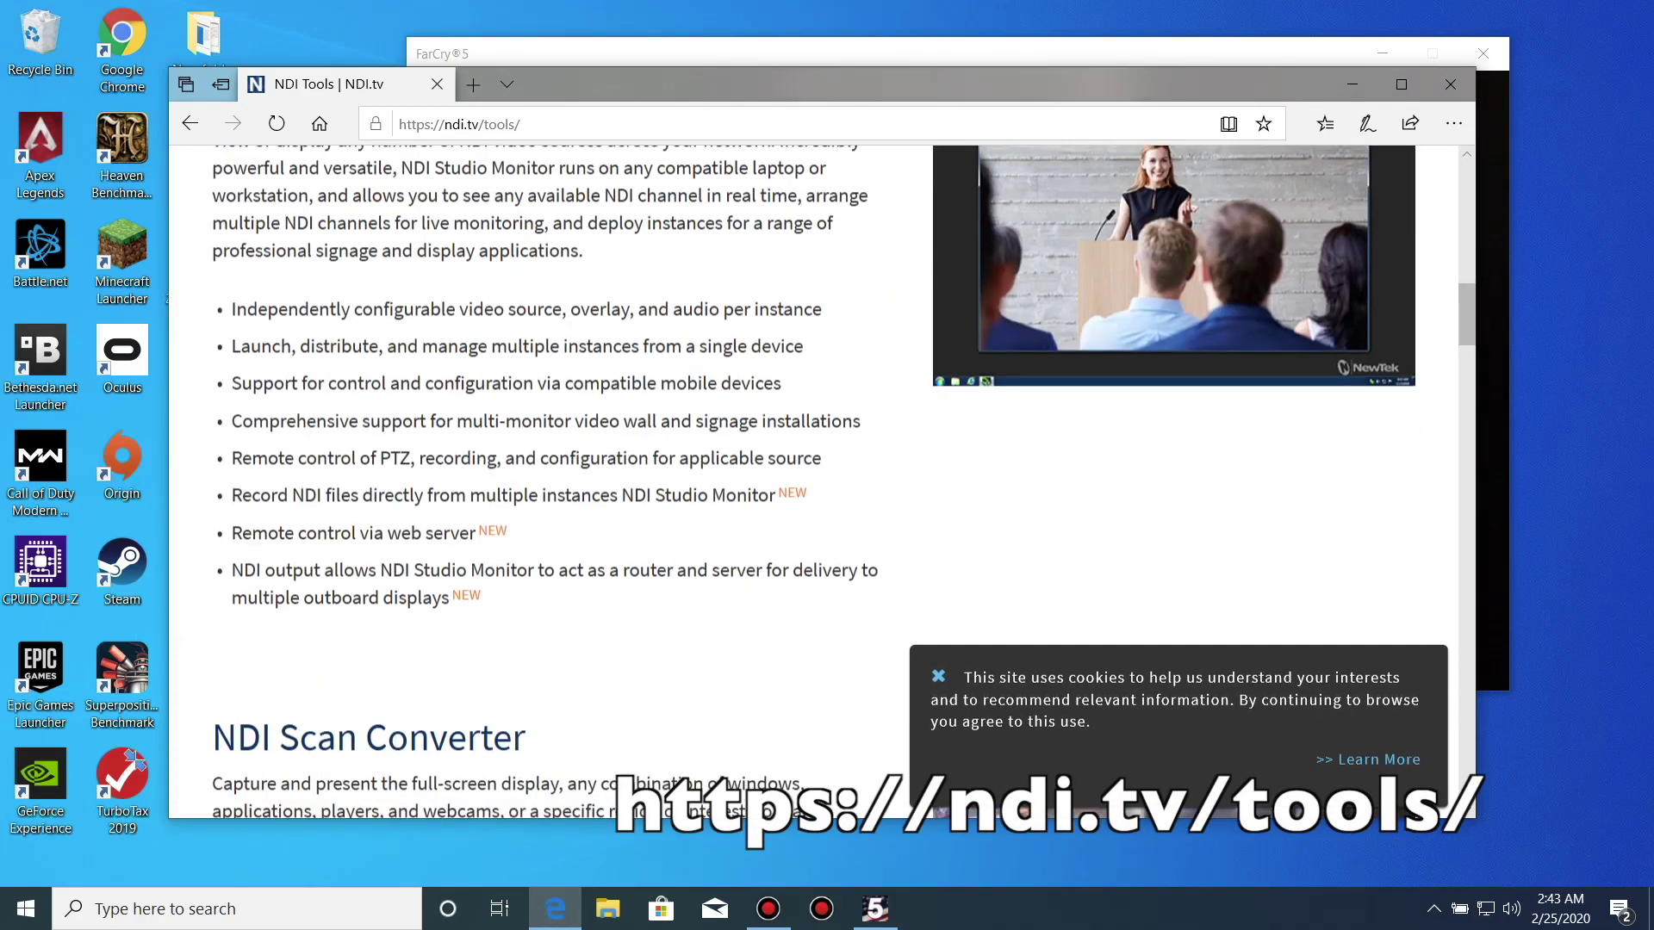
{"action": "scroll", "coordinate": [813, 482], "scroll_direction": "down", "scroll_amount": 6}
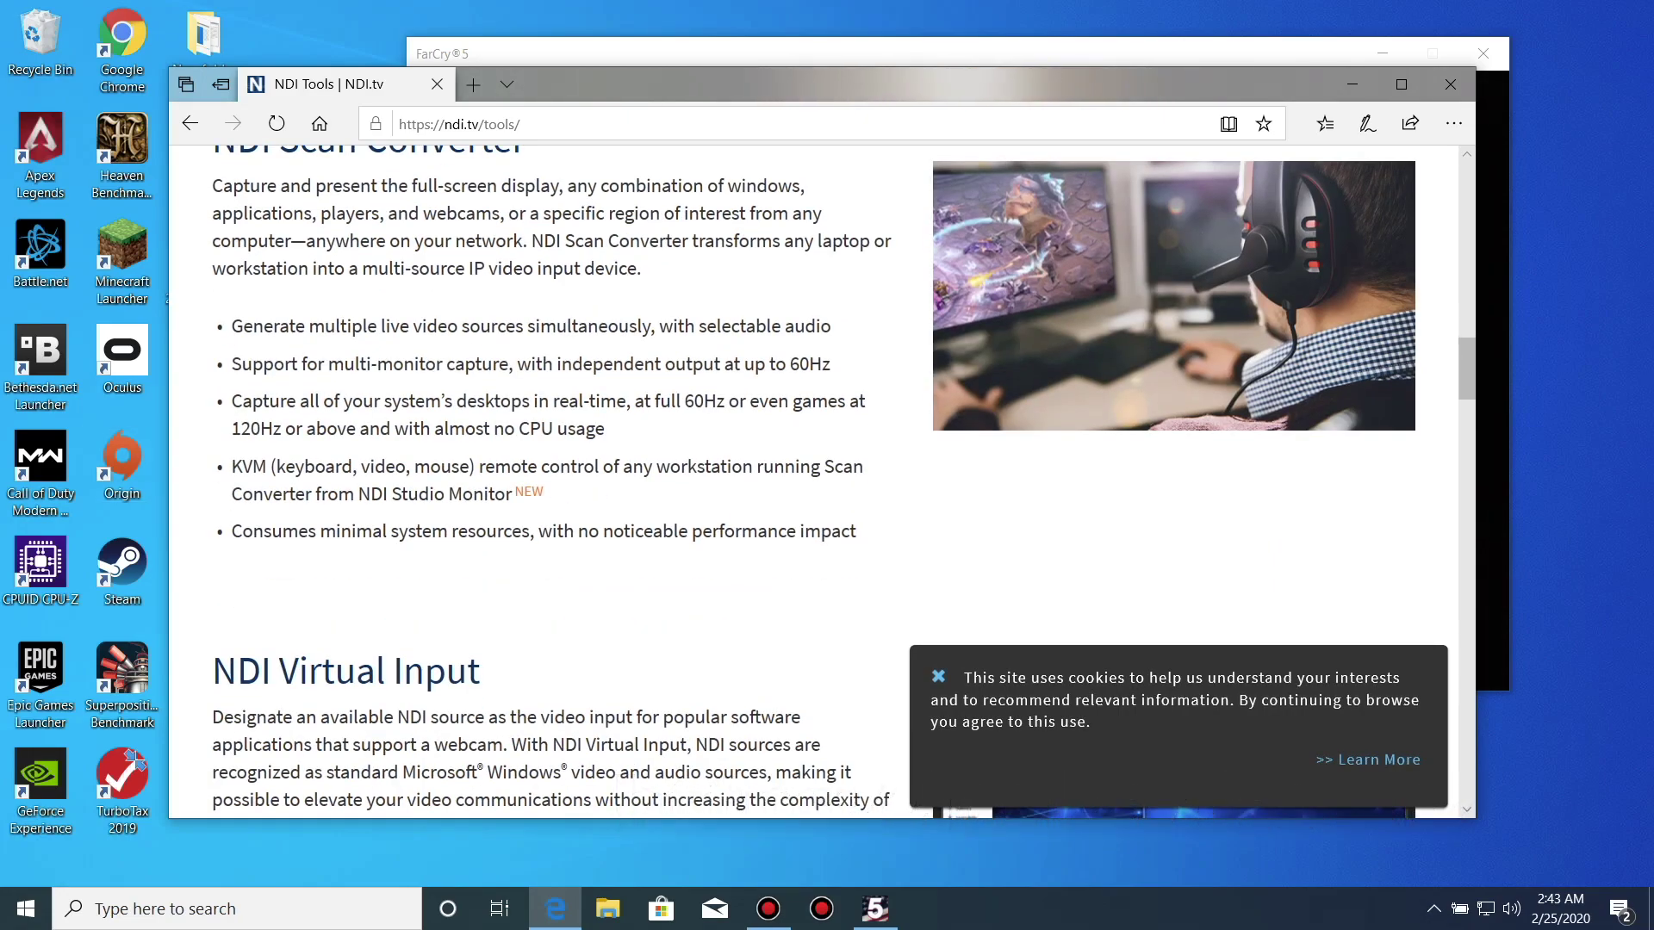
{"action": "scroll", "coordinate": [813, 482], "scroll_direction": "down", "scroll_amount": 6}
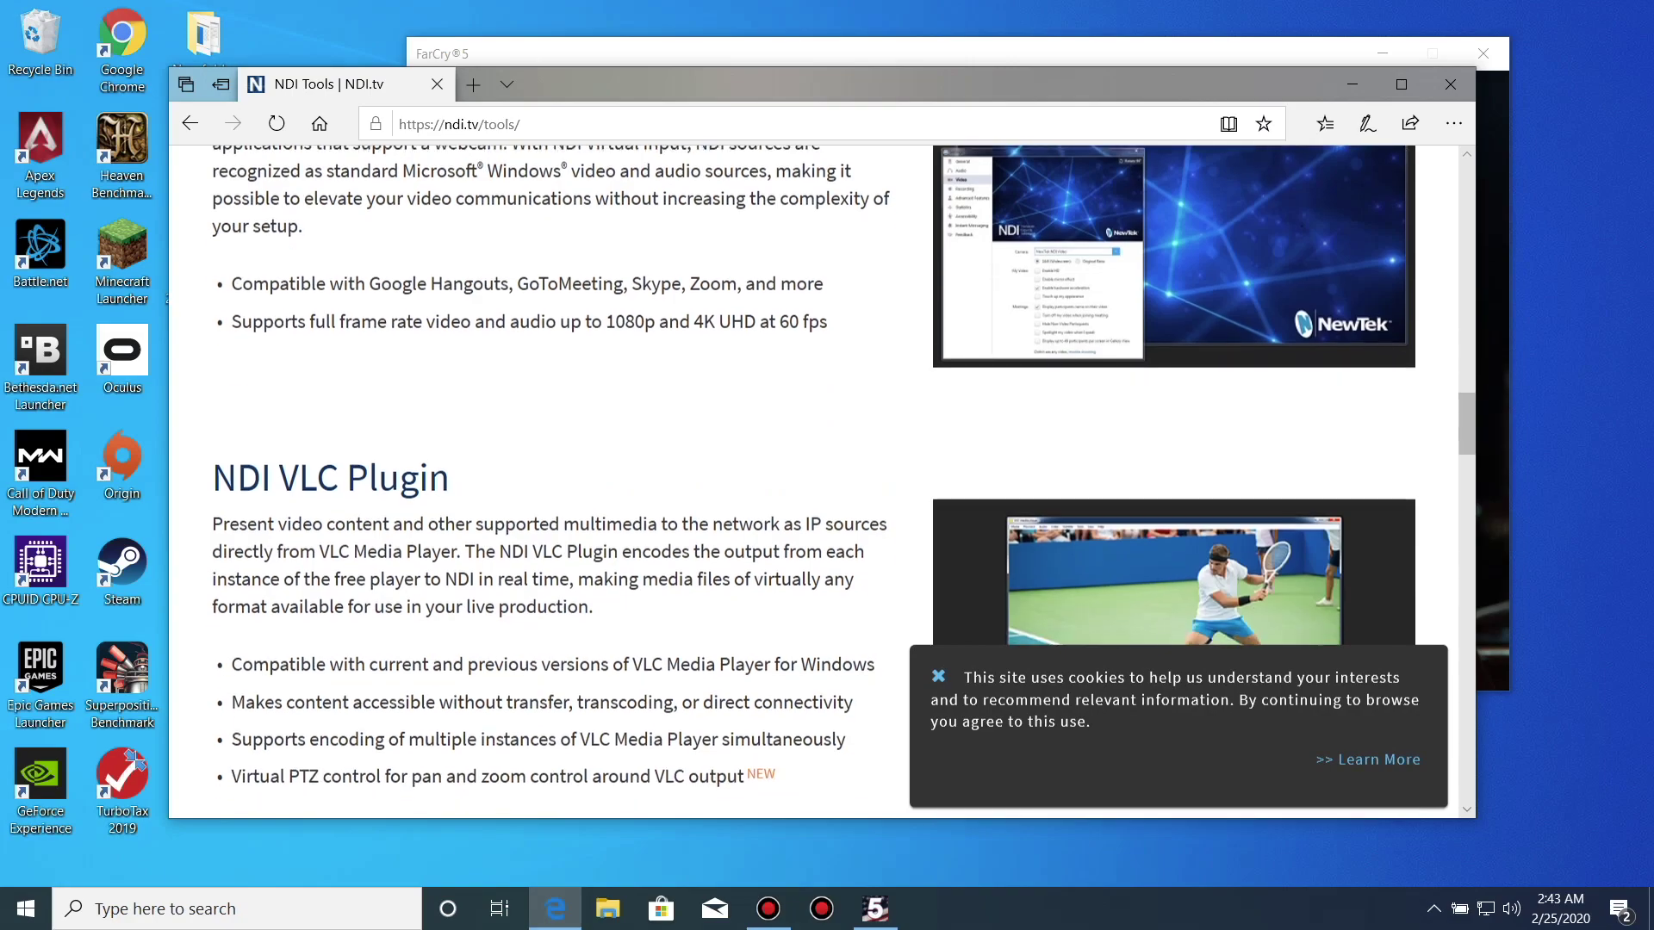
{"action": "scroll", "coordinate": [813, 482], "scroll_direction": "down", "scroll_amount": 4}
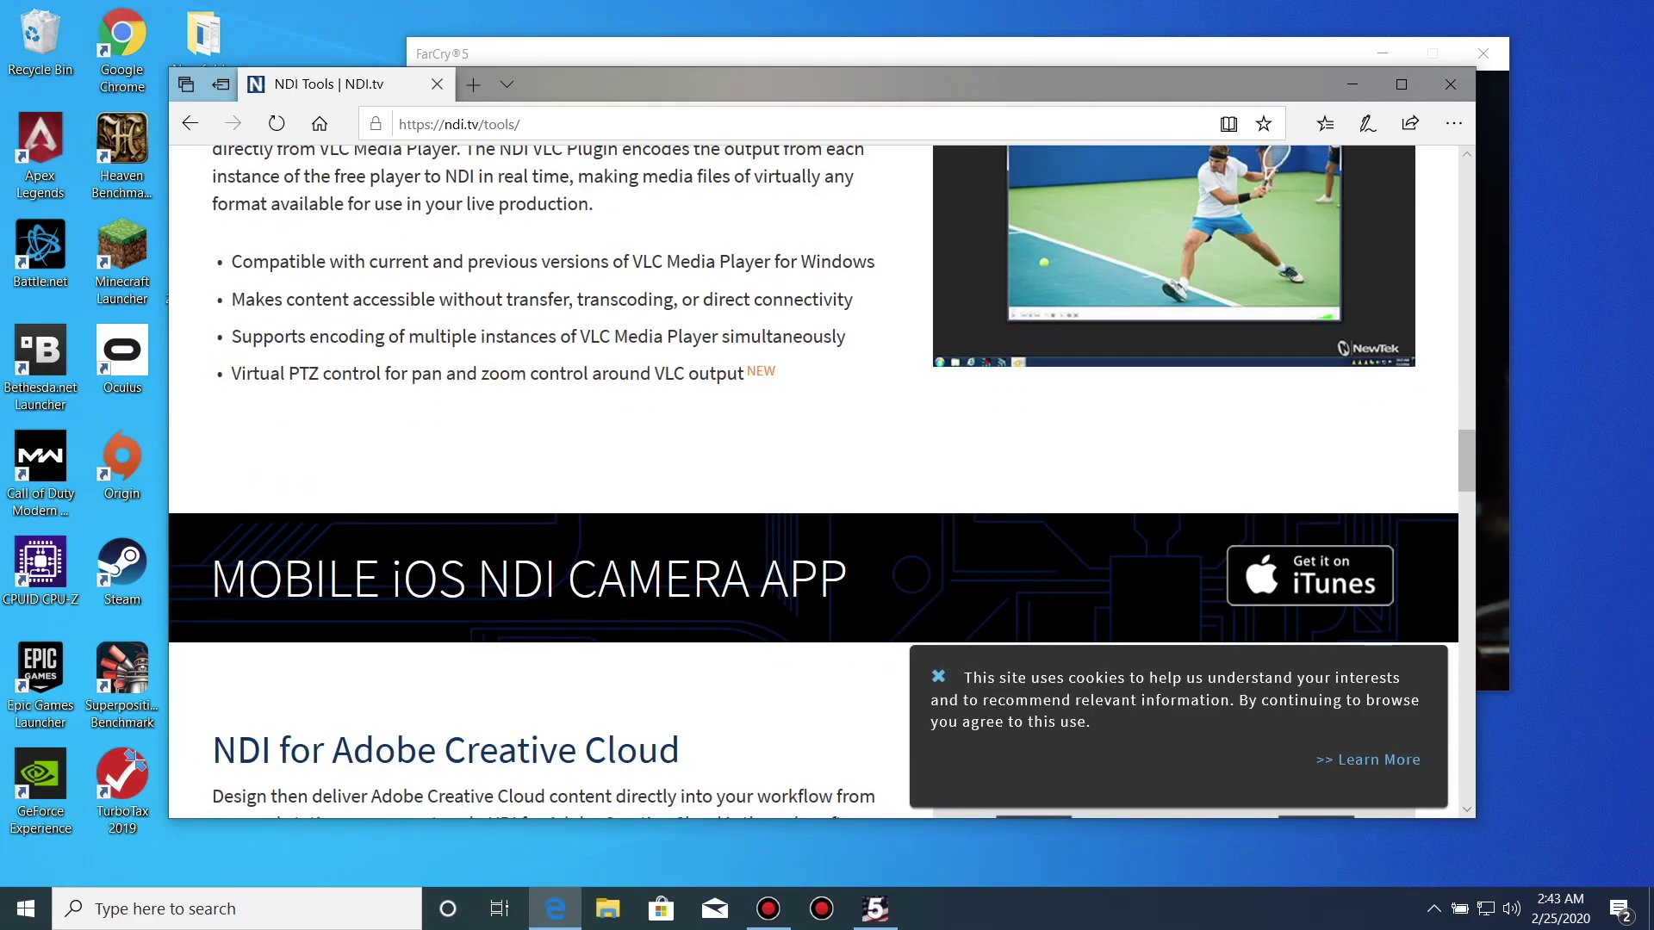
{"action": "scroll", "coordinate": [813, 482], "scroll_direction": "down", "scroll_amount": 9}
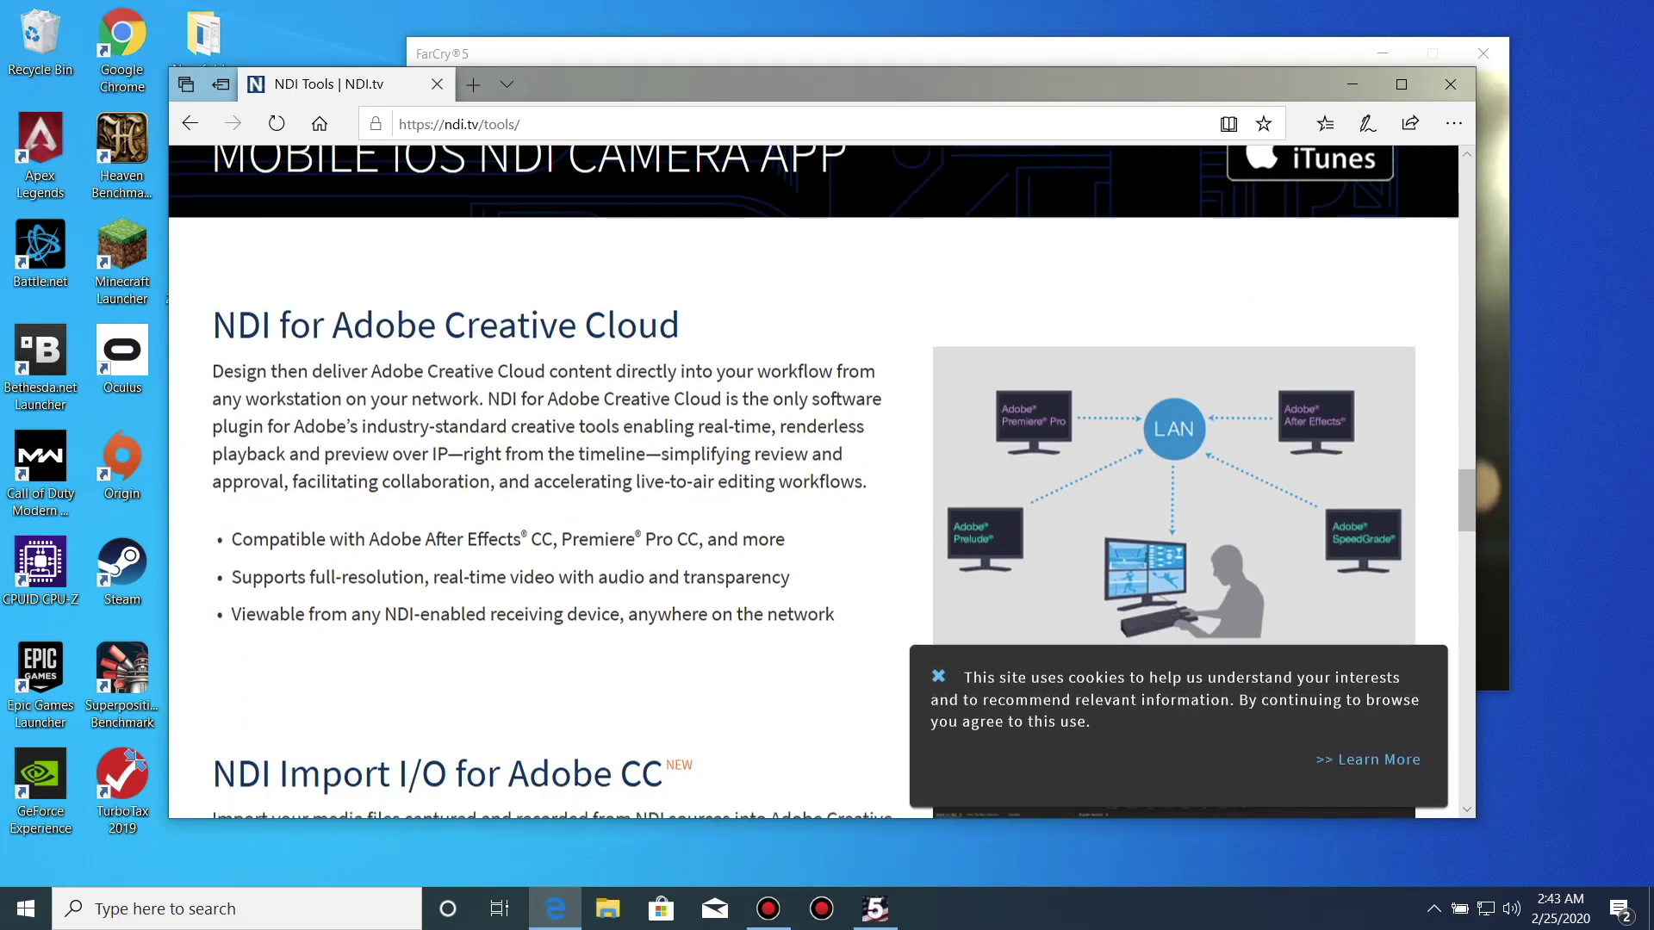
{"action": "scroll", "coordinate": [814, 482], "scroll_direction": "down", "scroll_amount": 16}
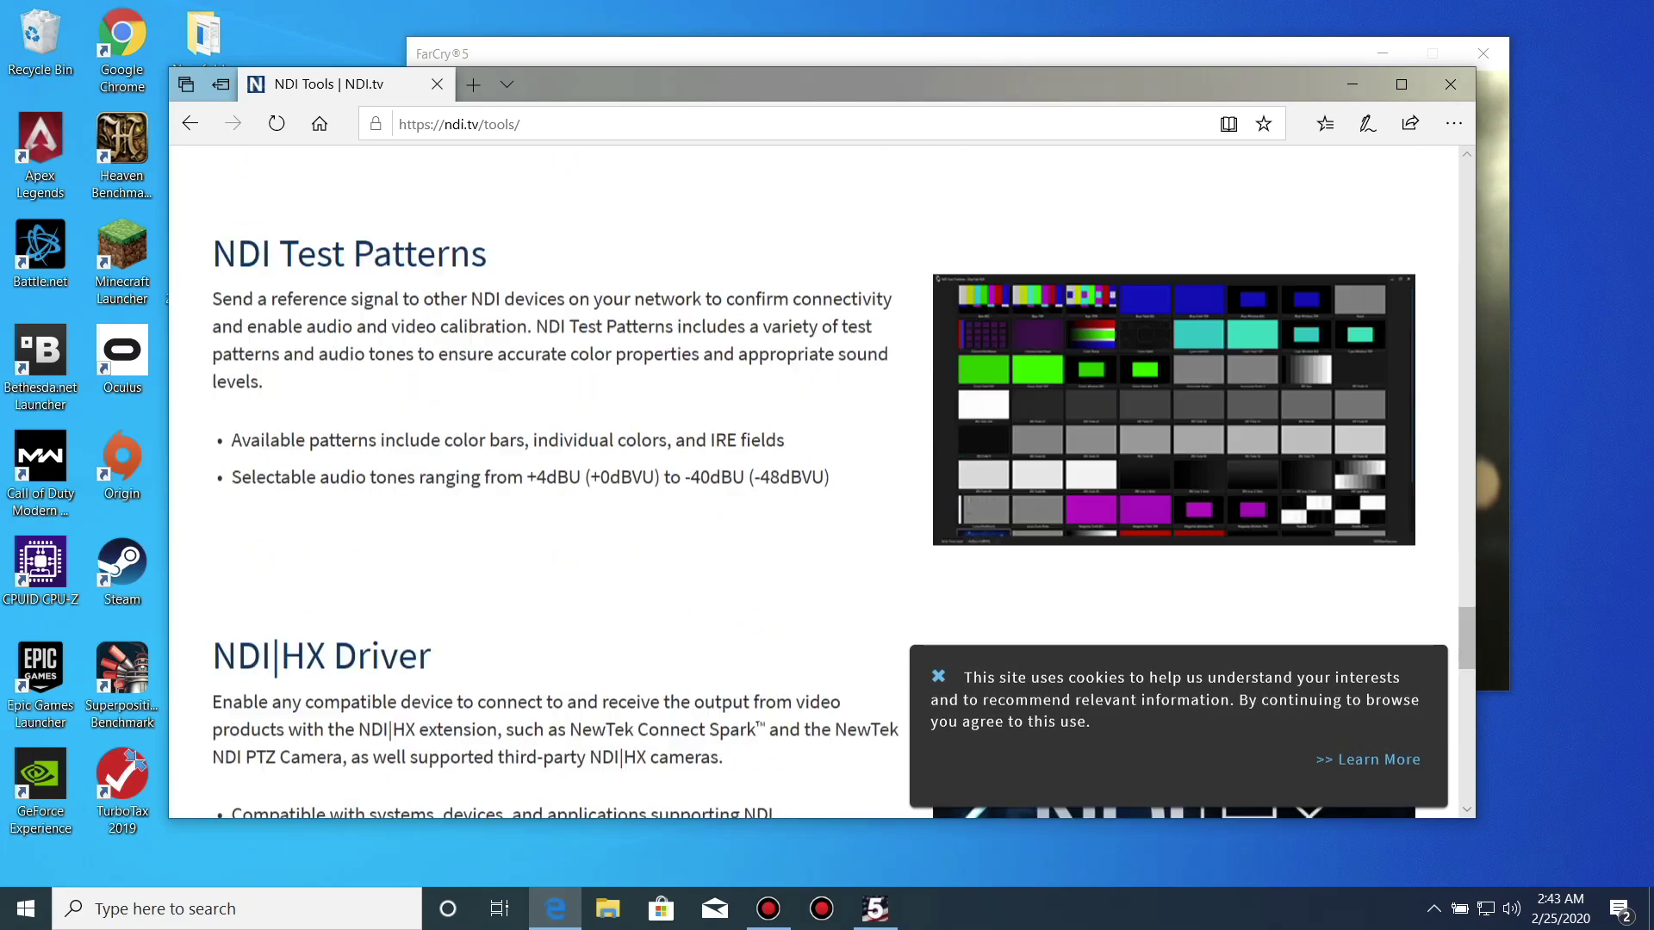
{"action": "scroll", "coordinate": [813, 483], "scroll_direction": "down", "scroll_amount": 4}
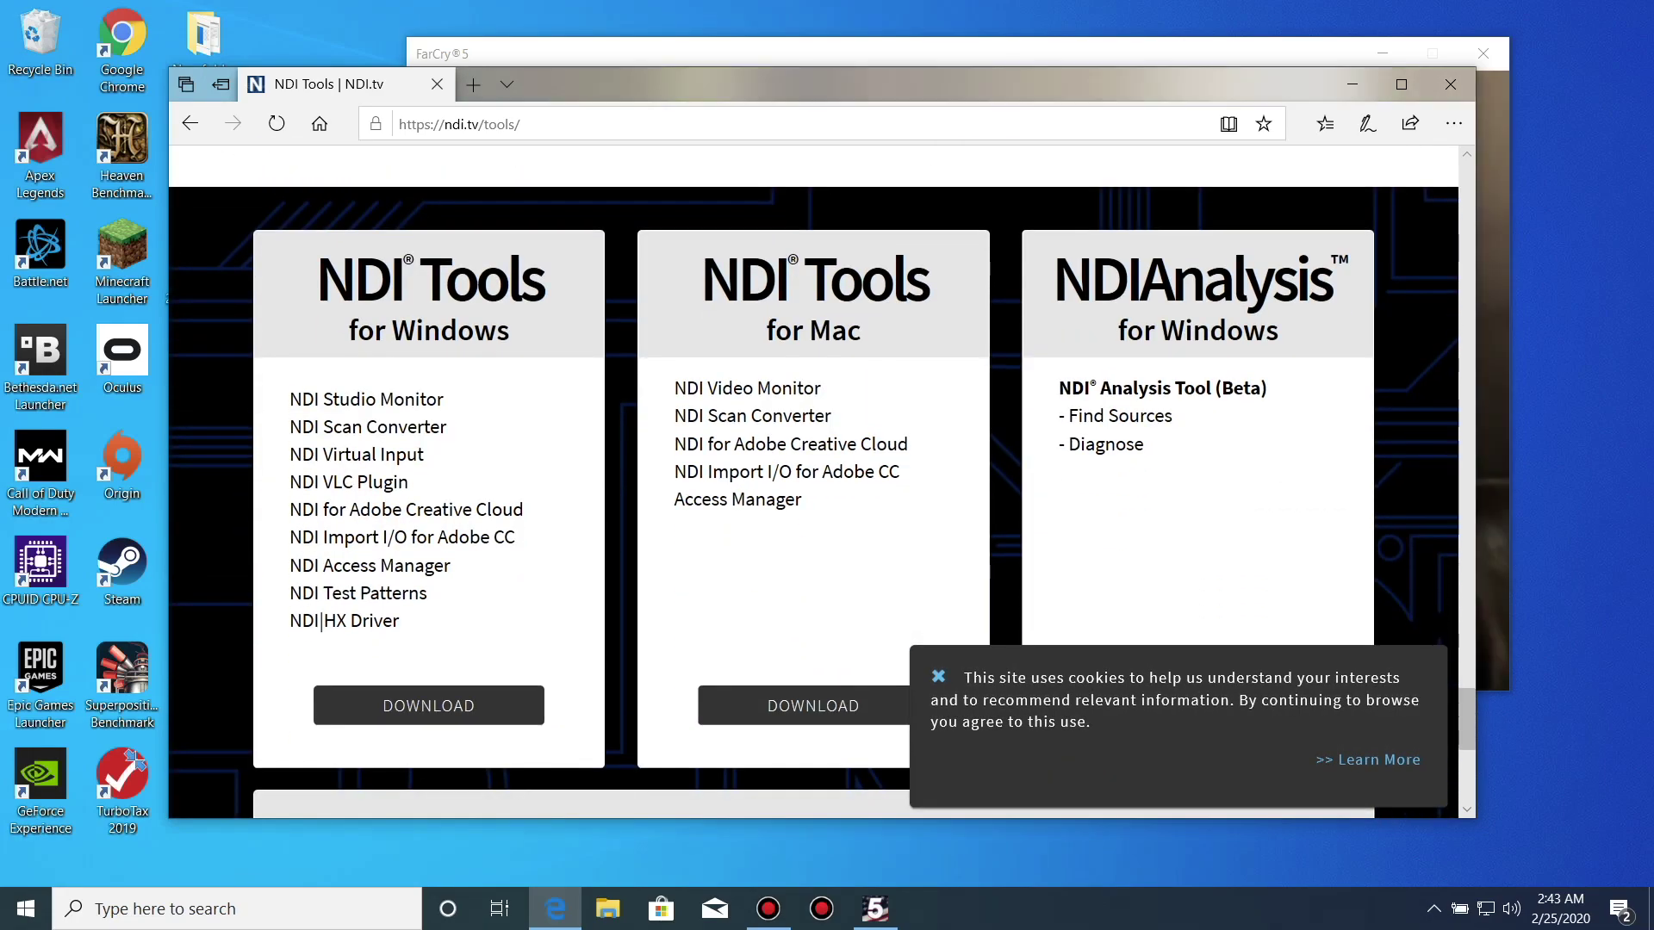
- Request the NDI Tools for Windows download by filling in and submitting the form
{"action": "left_click", "coordinate": [428, 706]}
{"action": "type", "text": "Ma"}
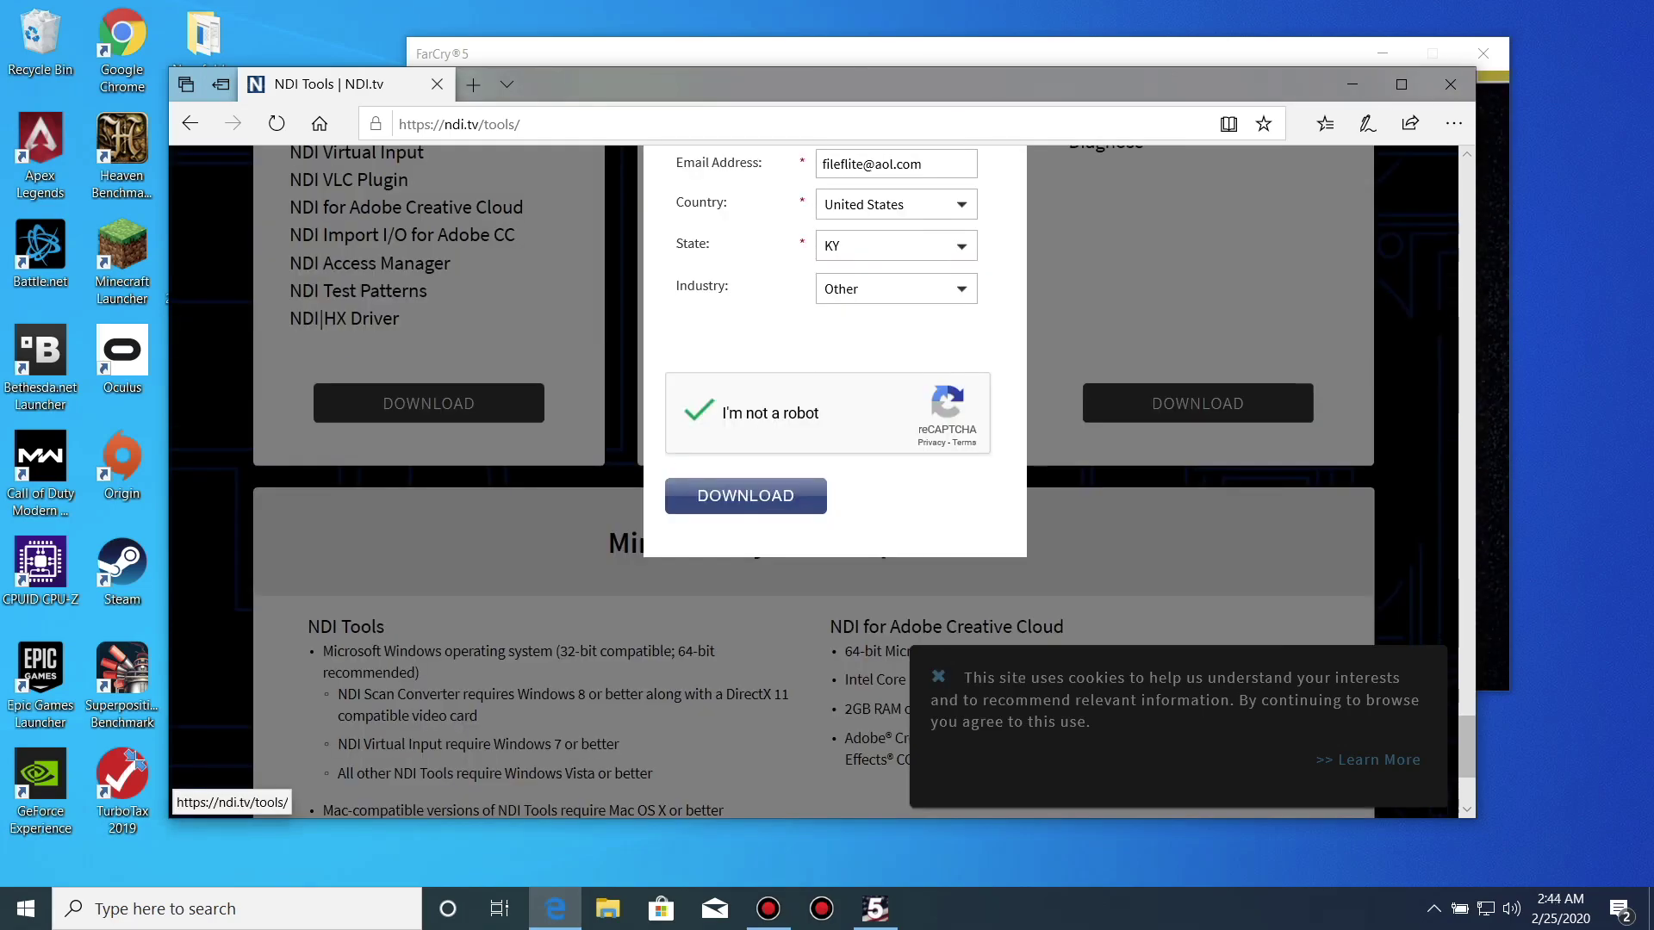
{"action": "left_click", "coordinate": [746, 491]}
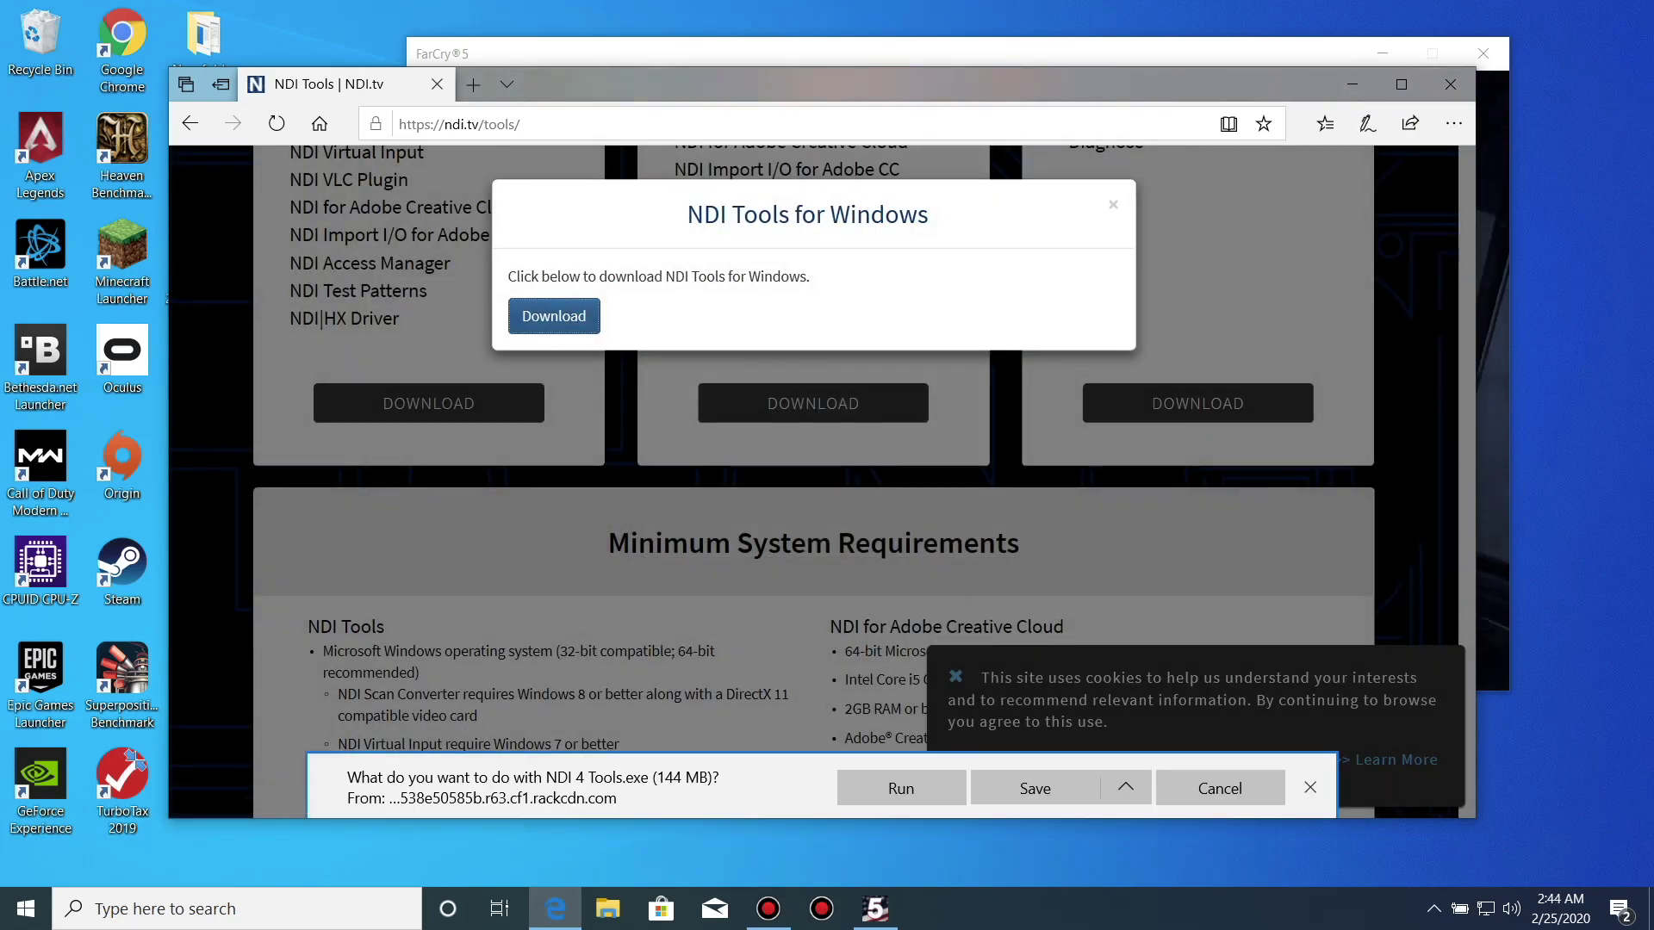
- Run the NDI 4 Tools installer, accepting the license and the default installation folder
{"action": "left_click", "coordinate": [896, 787]}
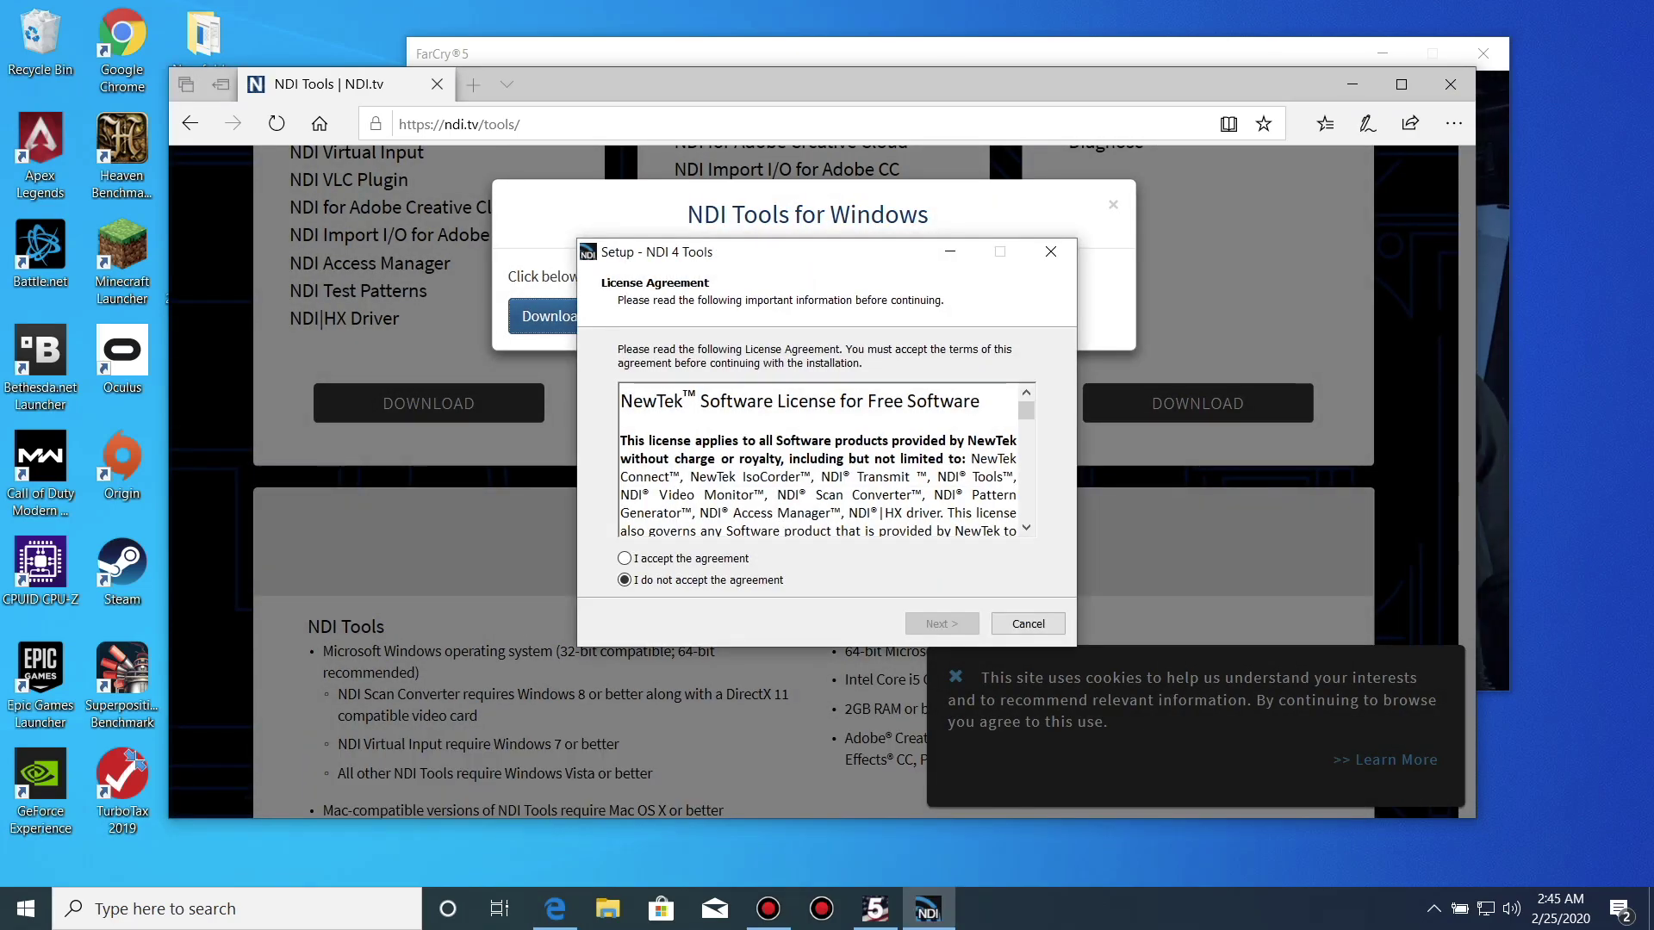
{"action": "left_click", "coordinate": [625, 558]}
{"action": "key", "text": "Return"}
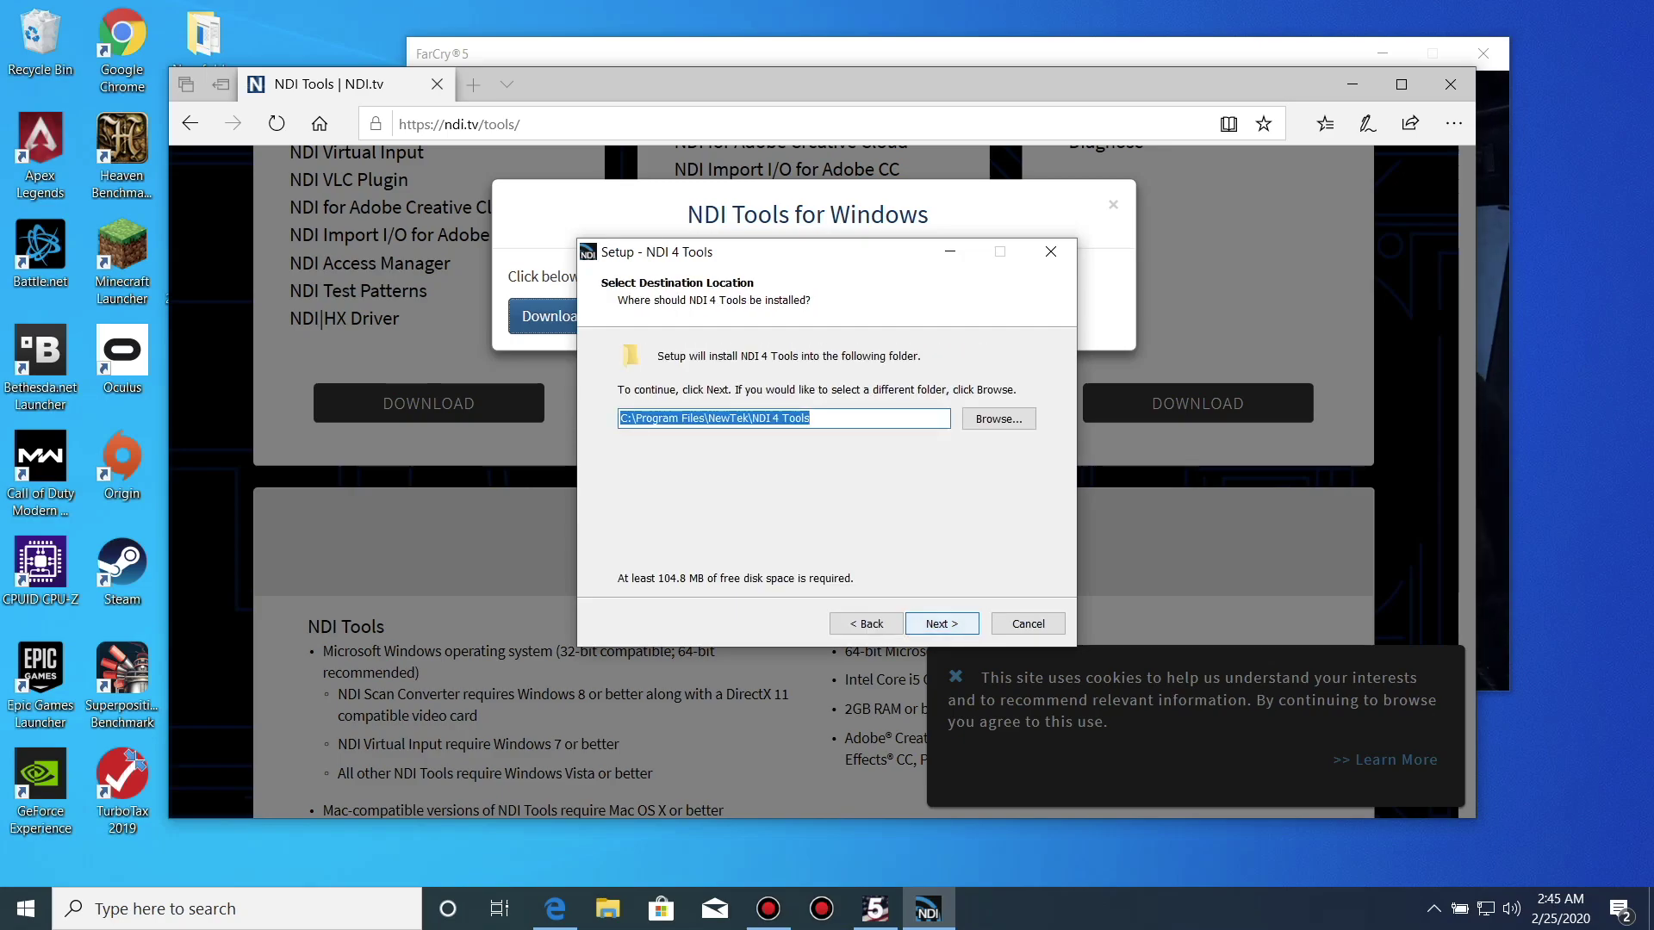
{"action": "key", "text": "Return"}
{"action": "key", "text": "Return"}
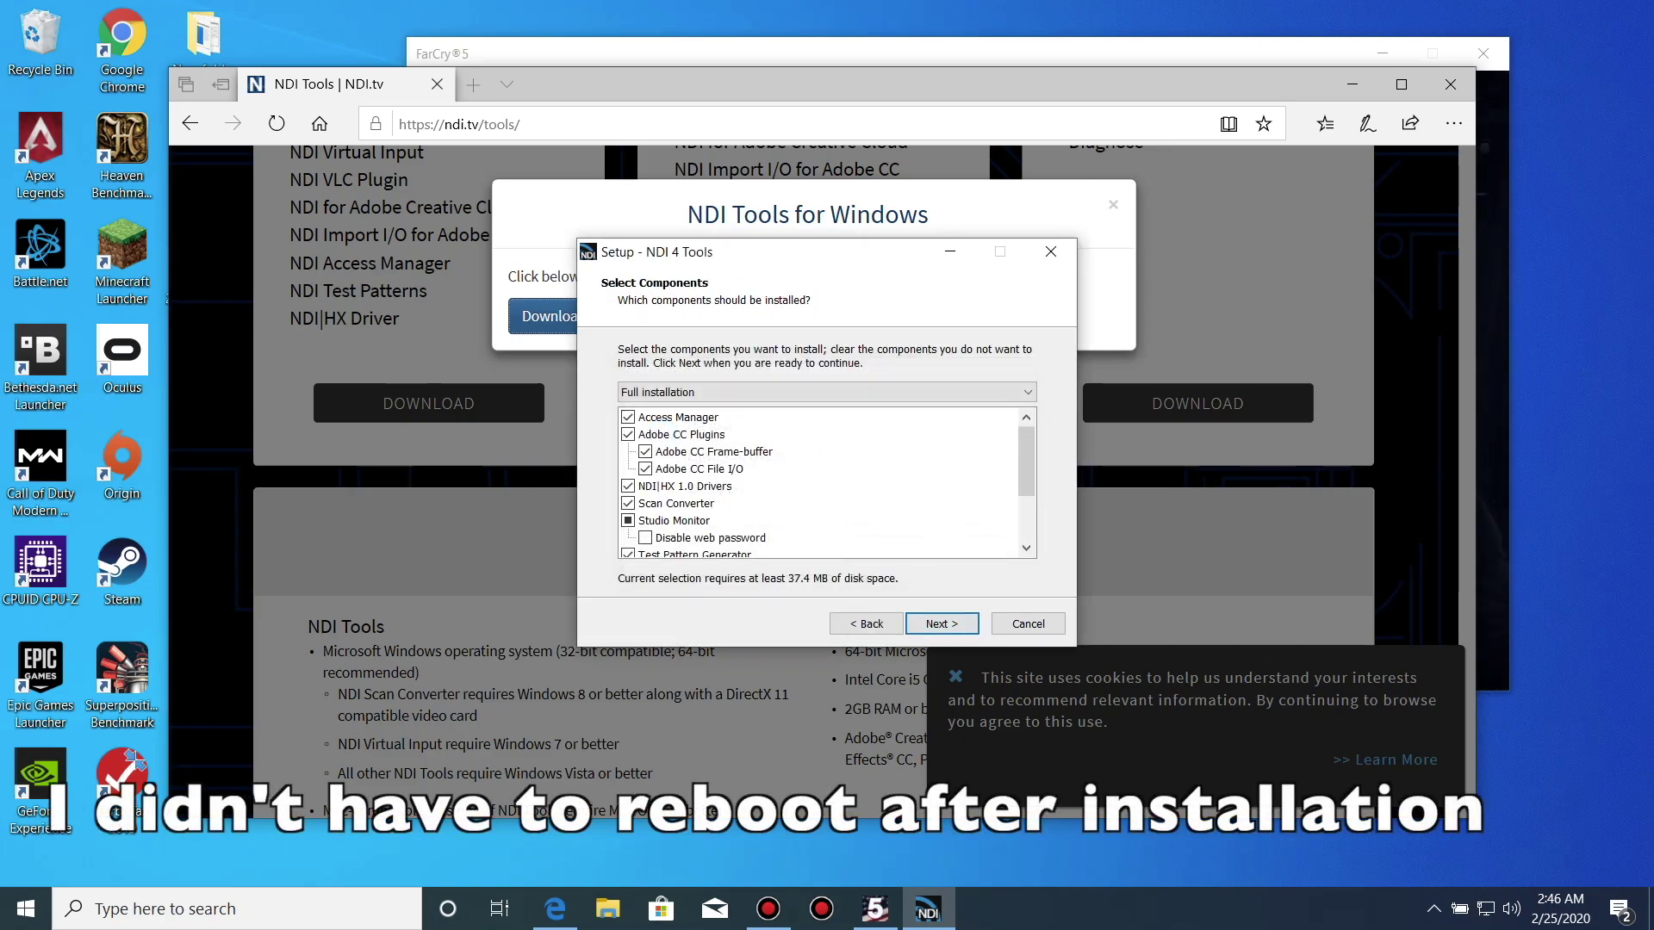
{"action": "scroll", "coordinate": [818, 483], "scroll_direction": "down", "scroll_amount": 1}
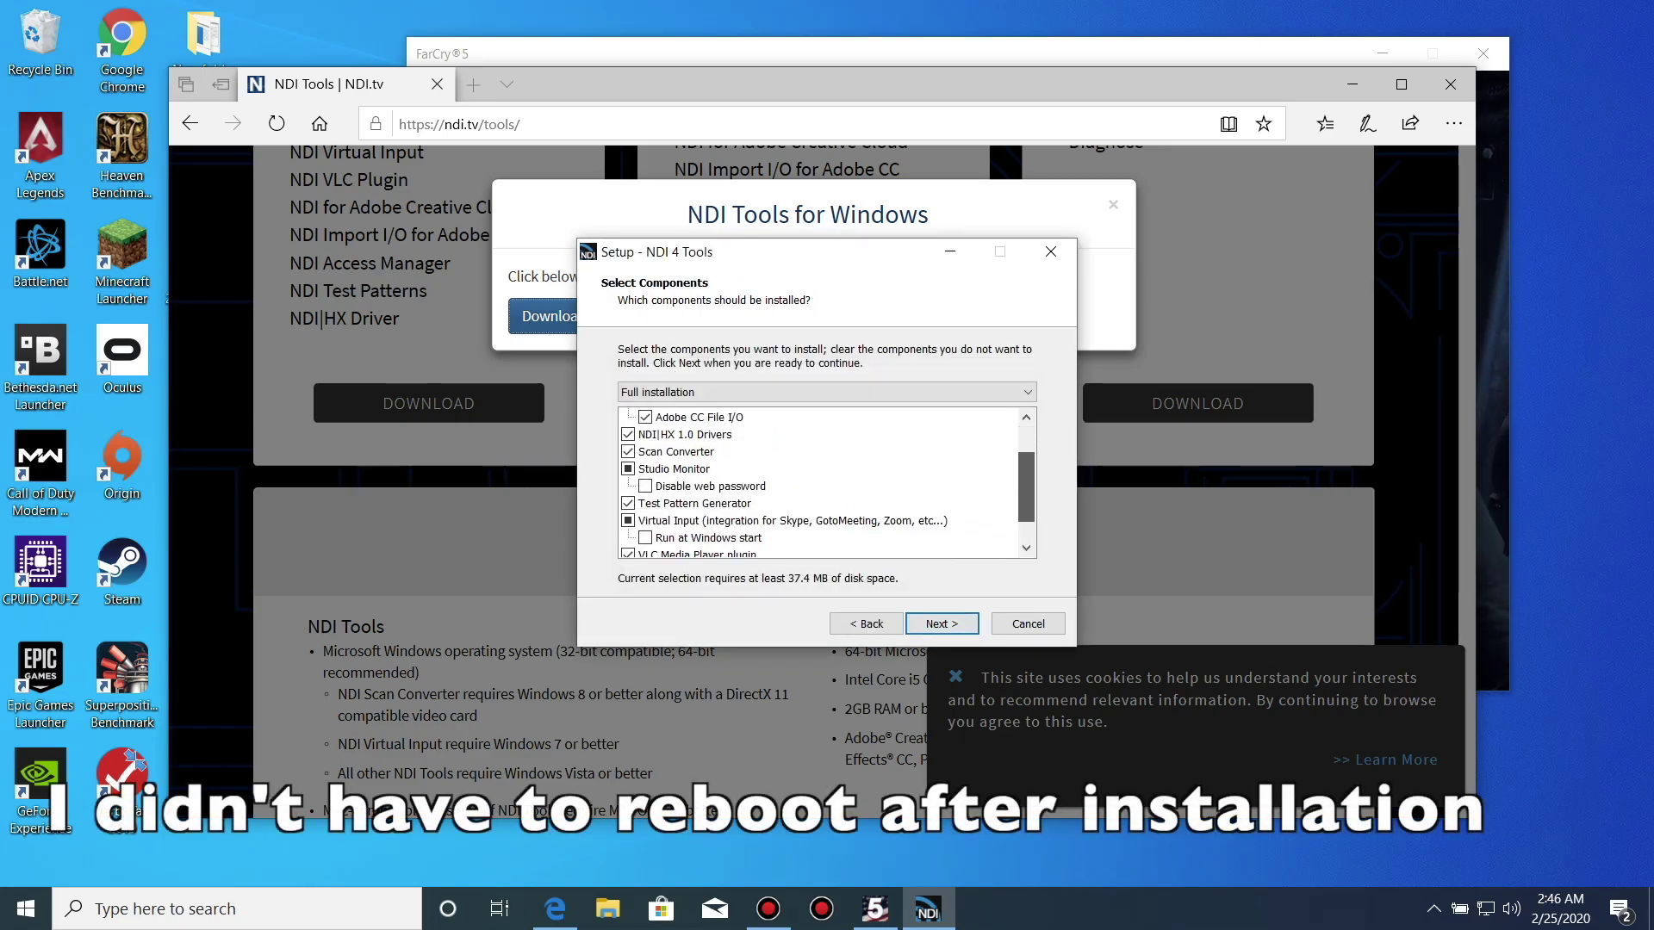
{"action": "scroll", "coordinate": [818, 482], "scroll_direction": "up", "scroll_amount": 1}
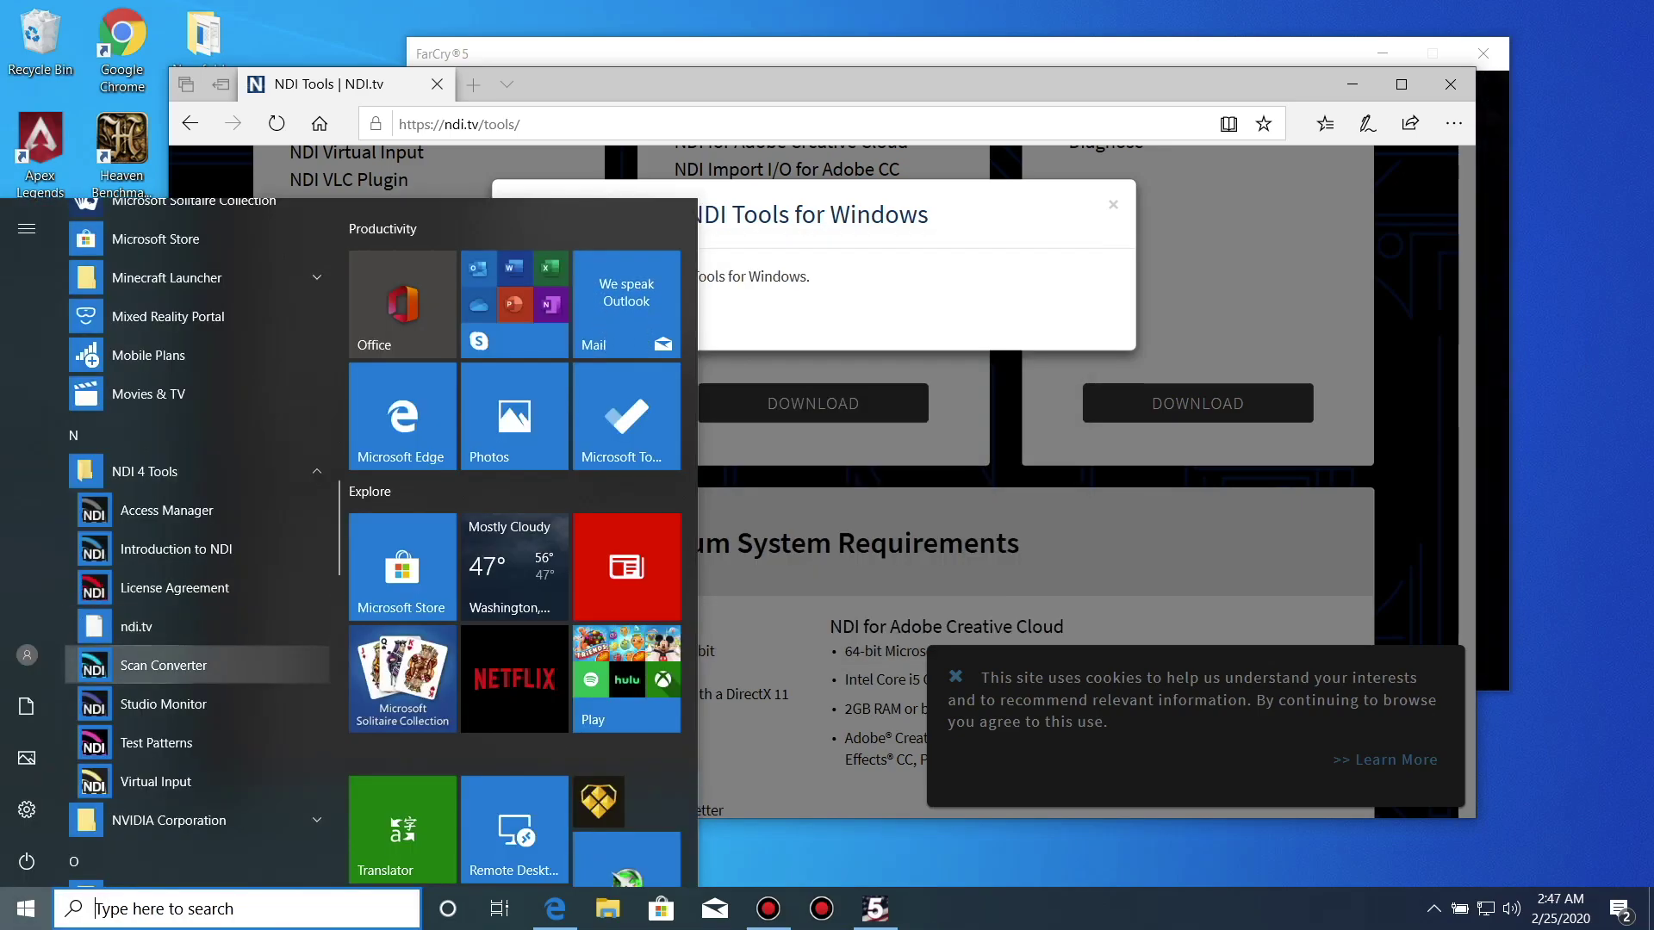
- Launch NDI Scan Converter and set its capture frame rate to 60p
{"action": "left_click", "coordinate": [163, 665]}
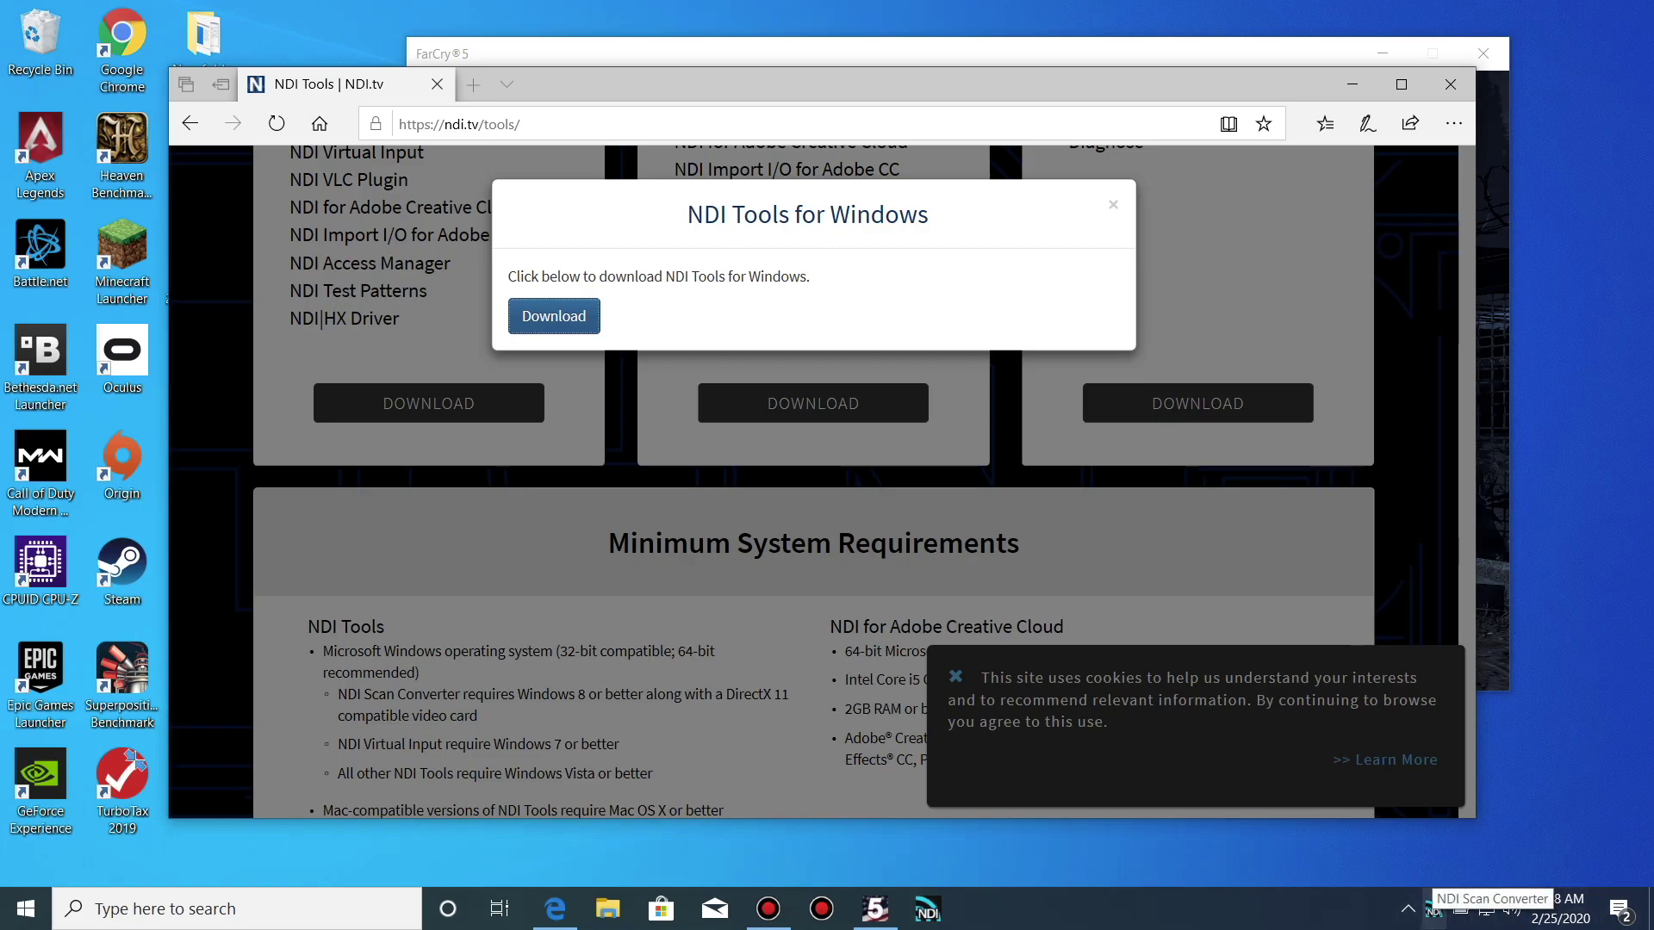
{"action": "right_click", "coordinate": [1433, 911]}
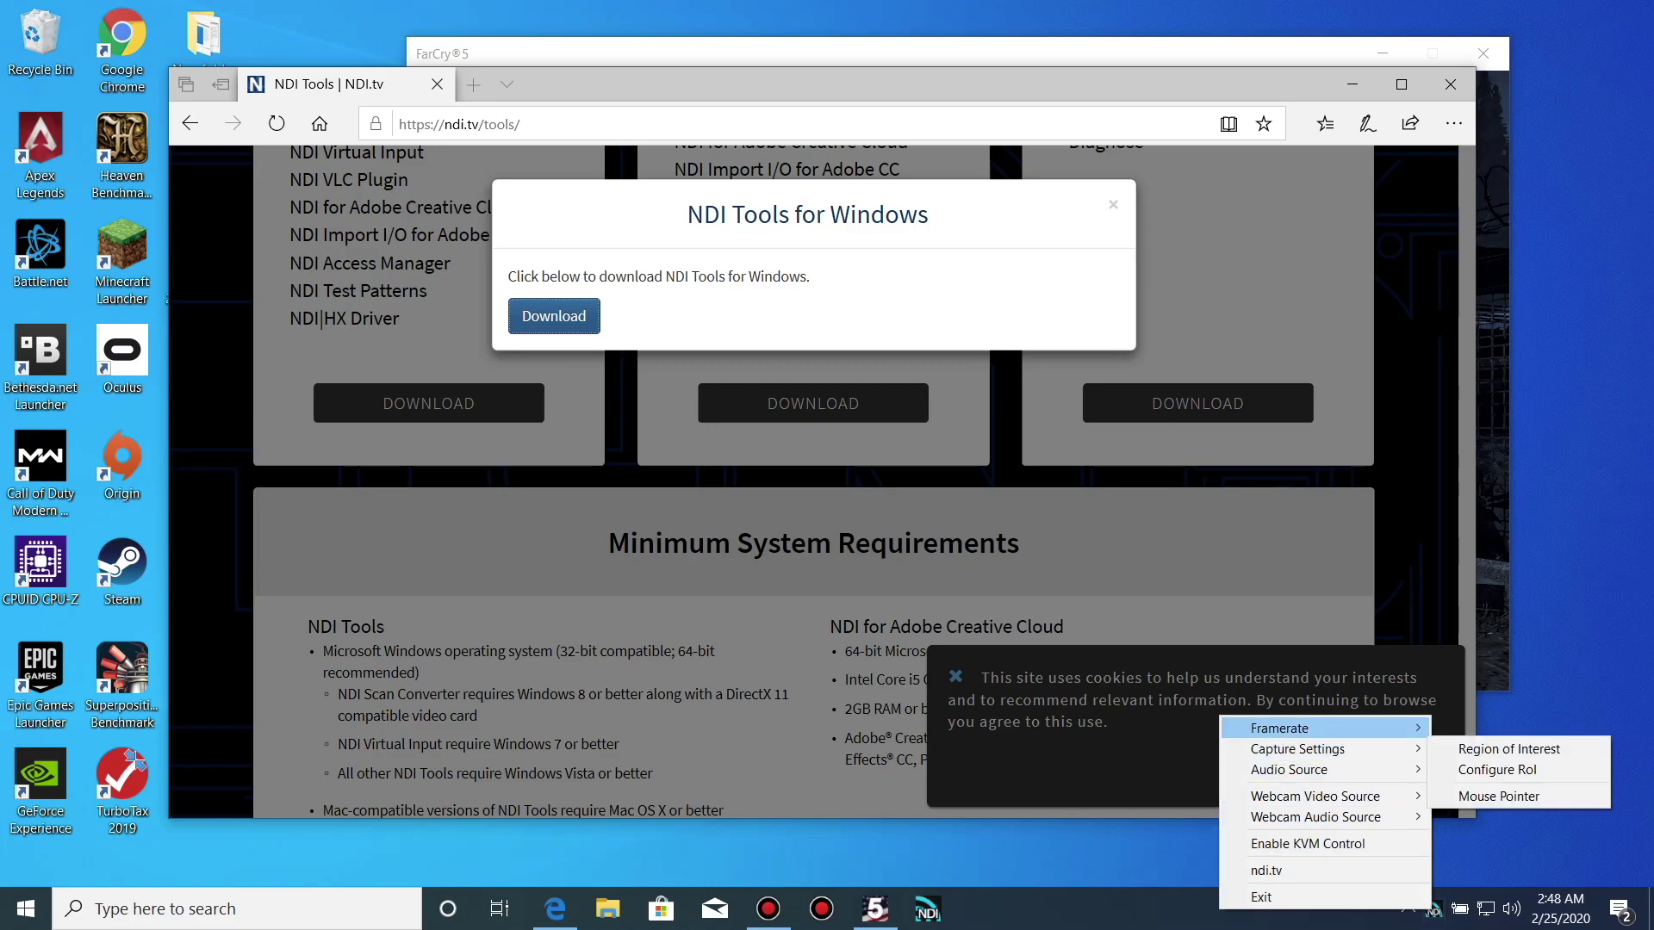
{"action": "mouse_move", "coordinate": [1292, 728]}
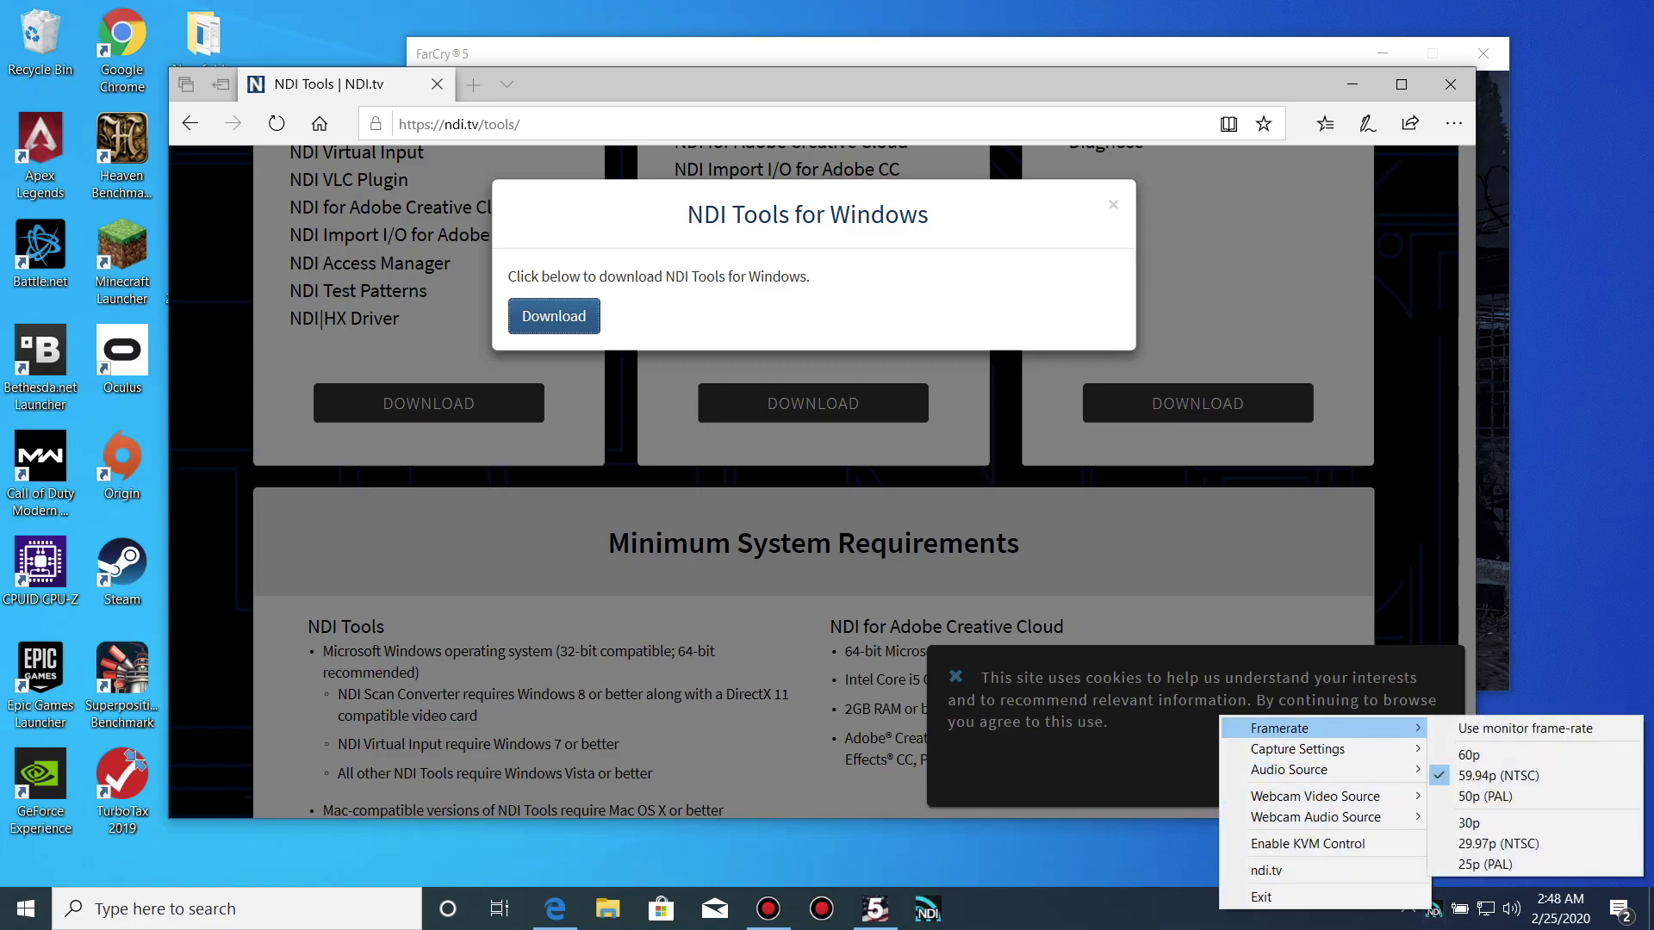
{"action": "left_click", "coordinate": [1469, 755]}
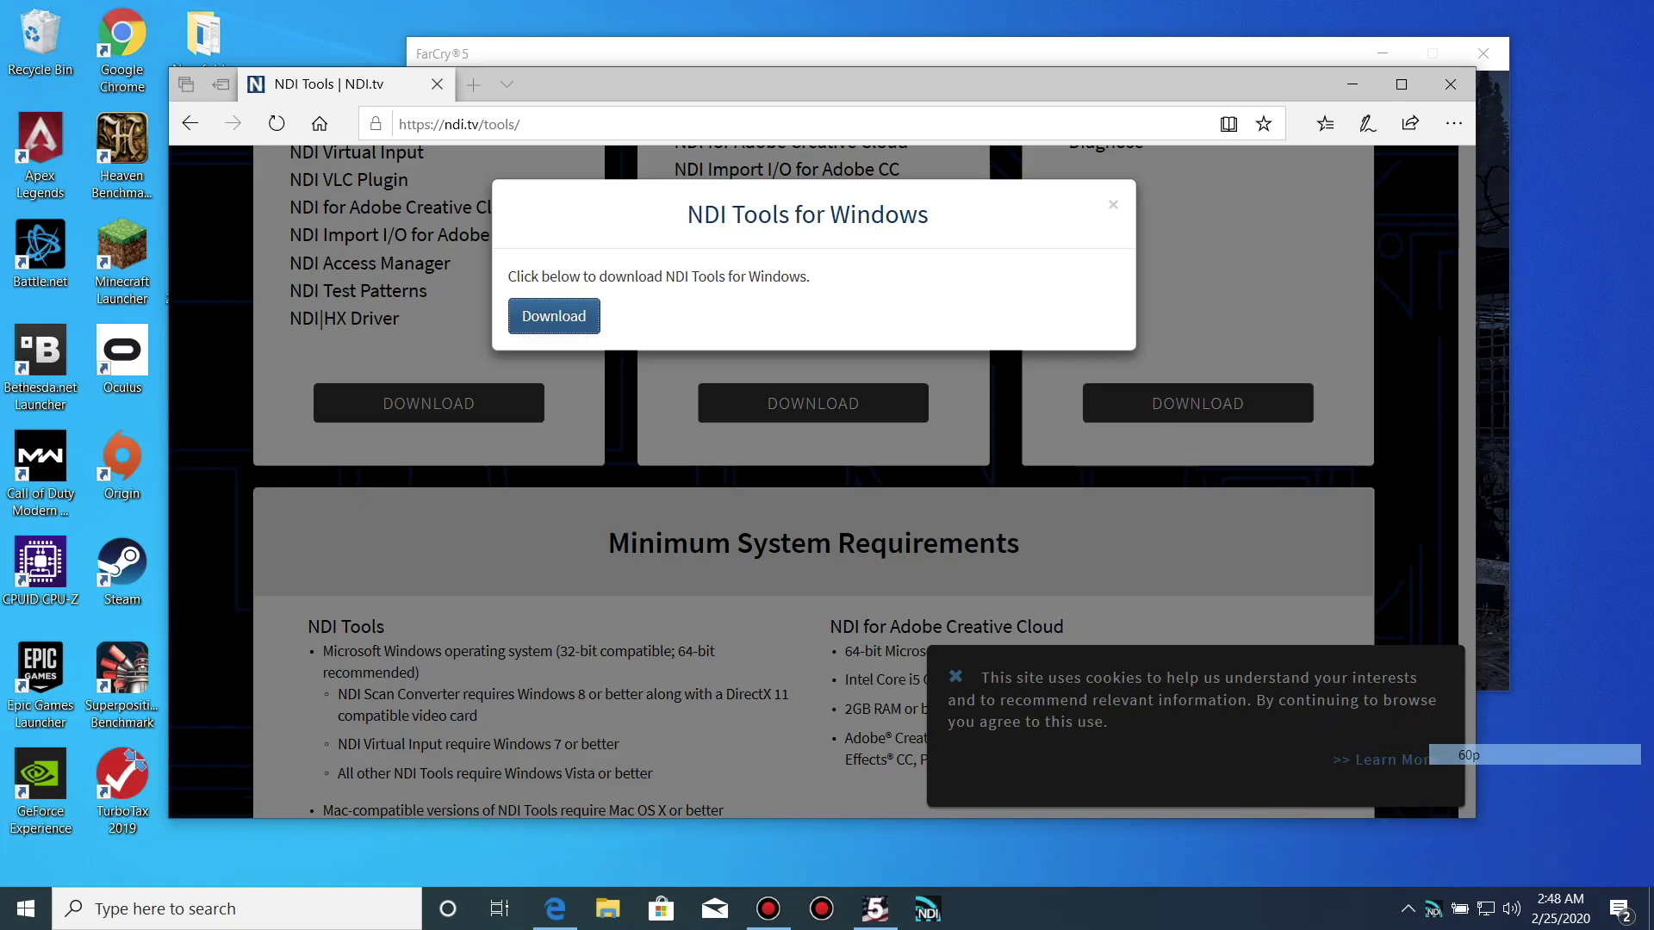
- Set Scan Converter's NDI audio source to System Audio
{"action": "right_click", "coordinate": [1434, 910]}
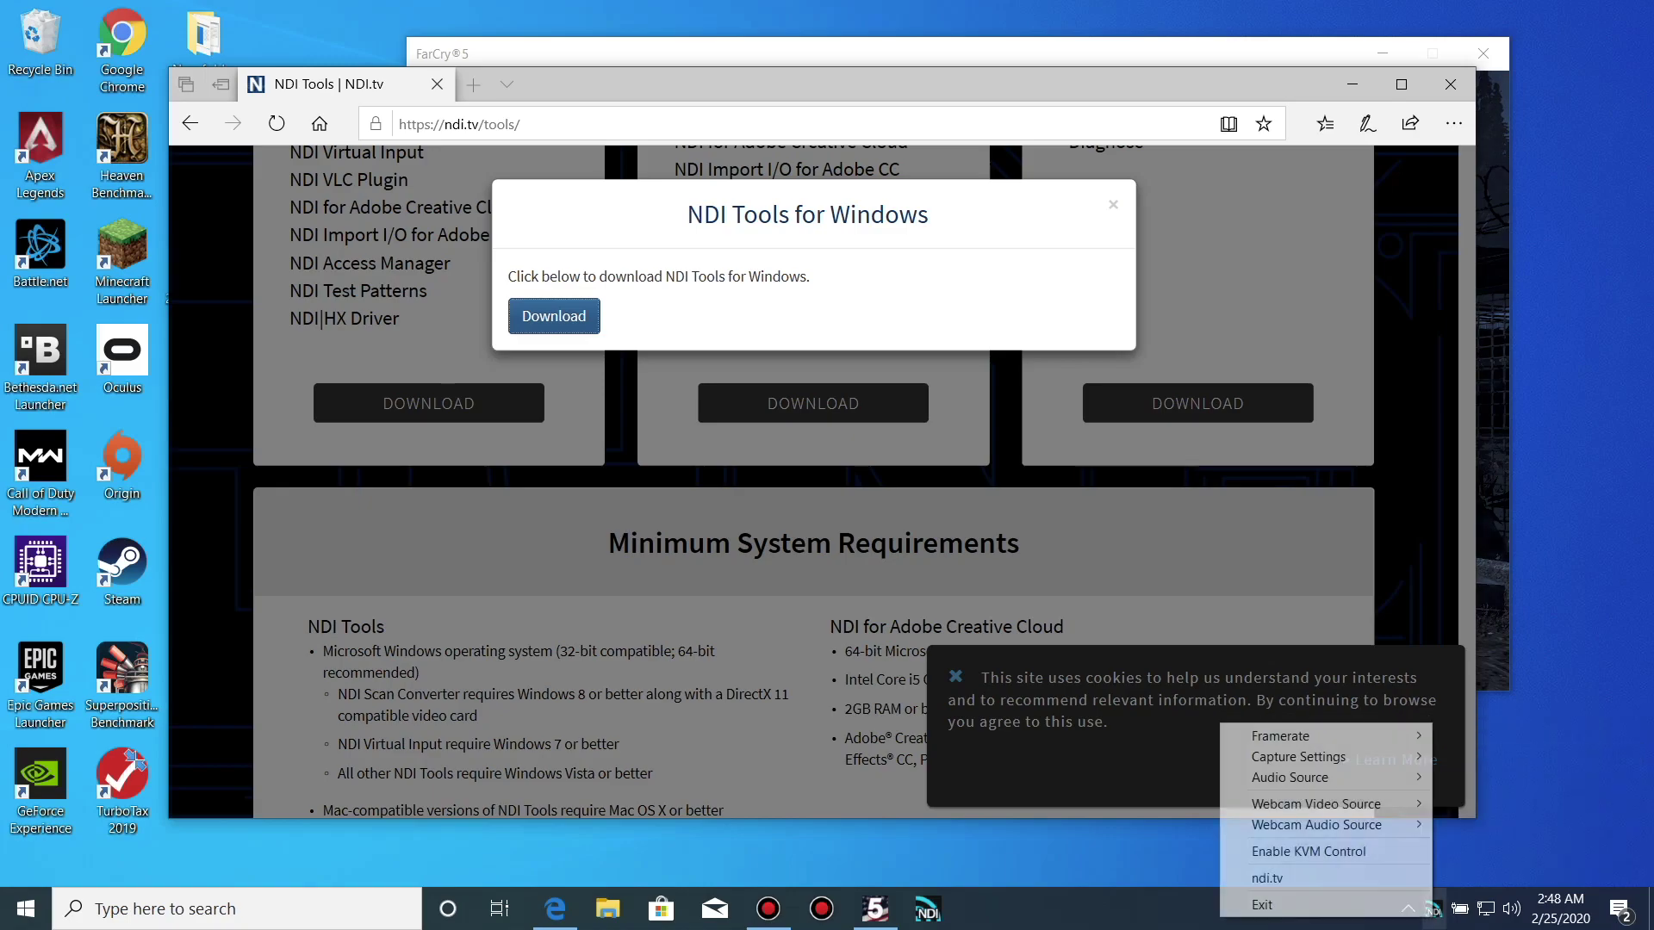
{"action": "mouse_move", "coordinate": [1298, 756]}
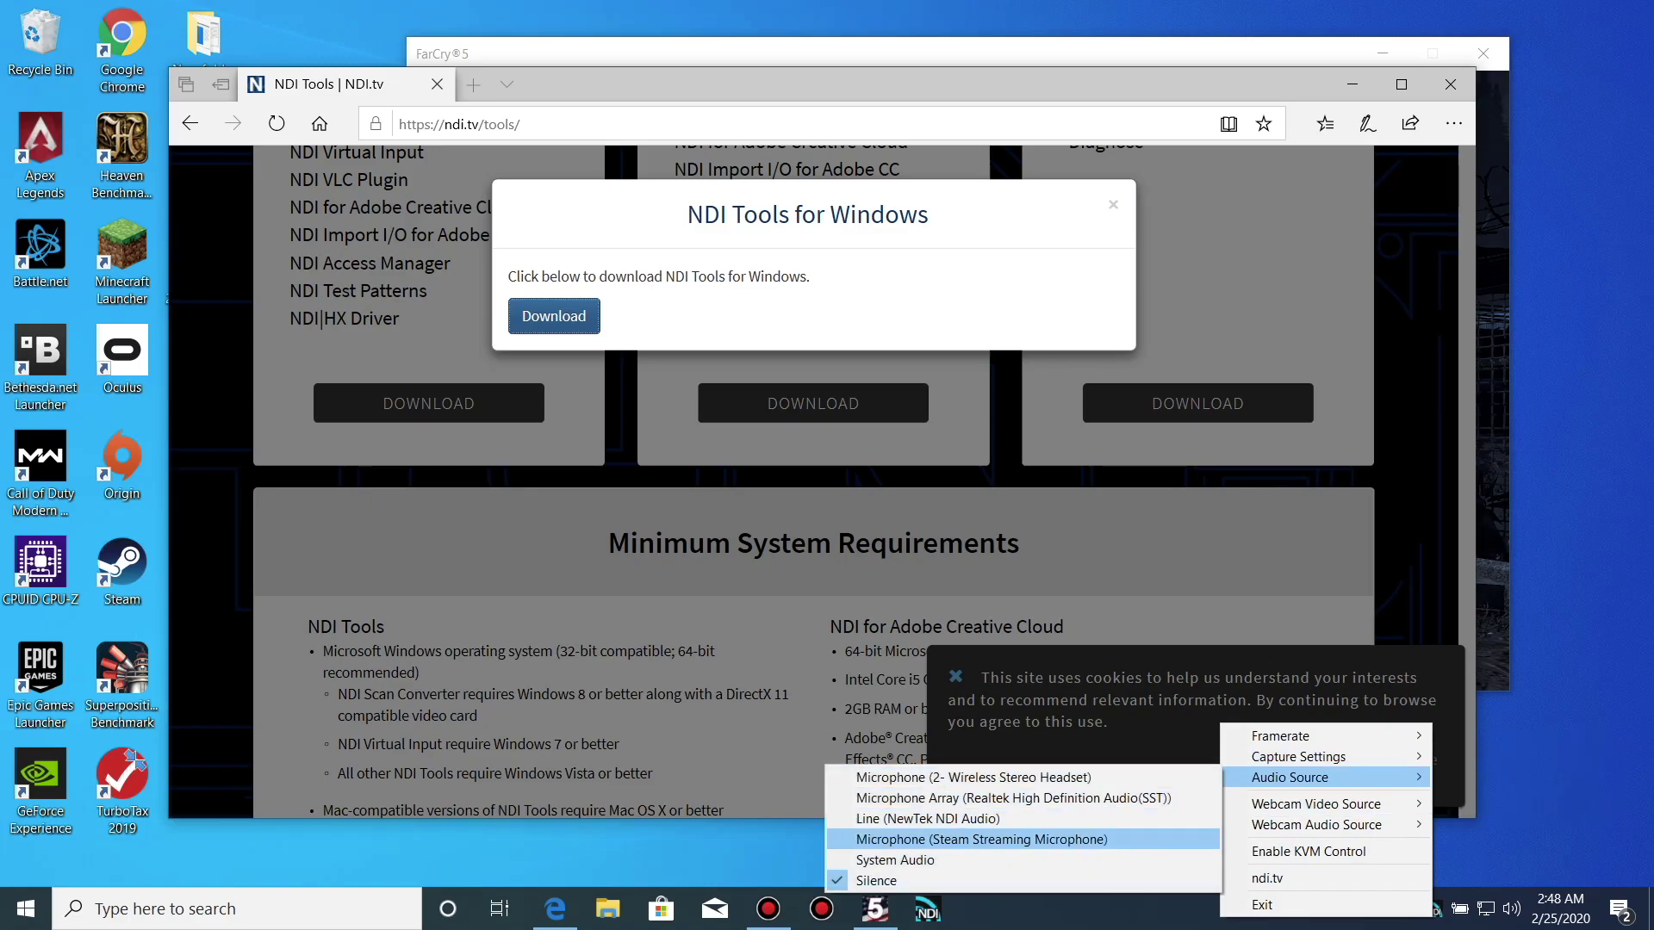
{"action": "left_click", "coordinate": [895, 859]}
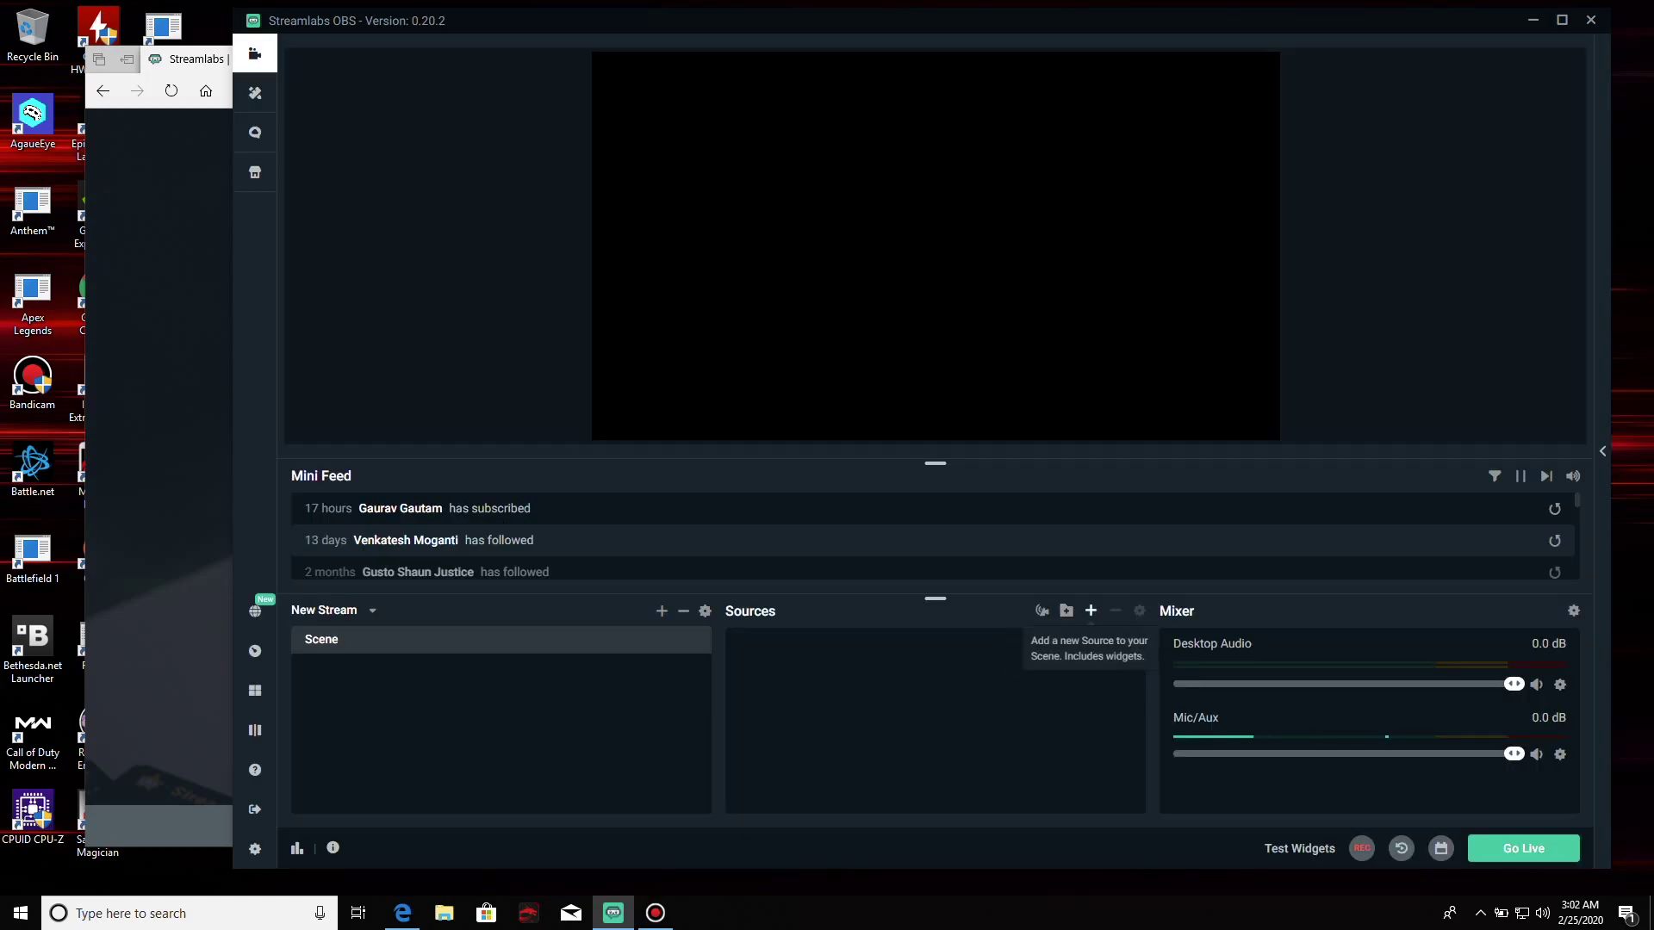
- Add an NDI Source fed by NITROAN515-51 (Intel HD Graphics 630 1) with hardware acceleration allowed
{"action": "left_click", "coordinate": [1090, 610]}
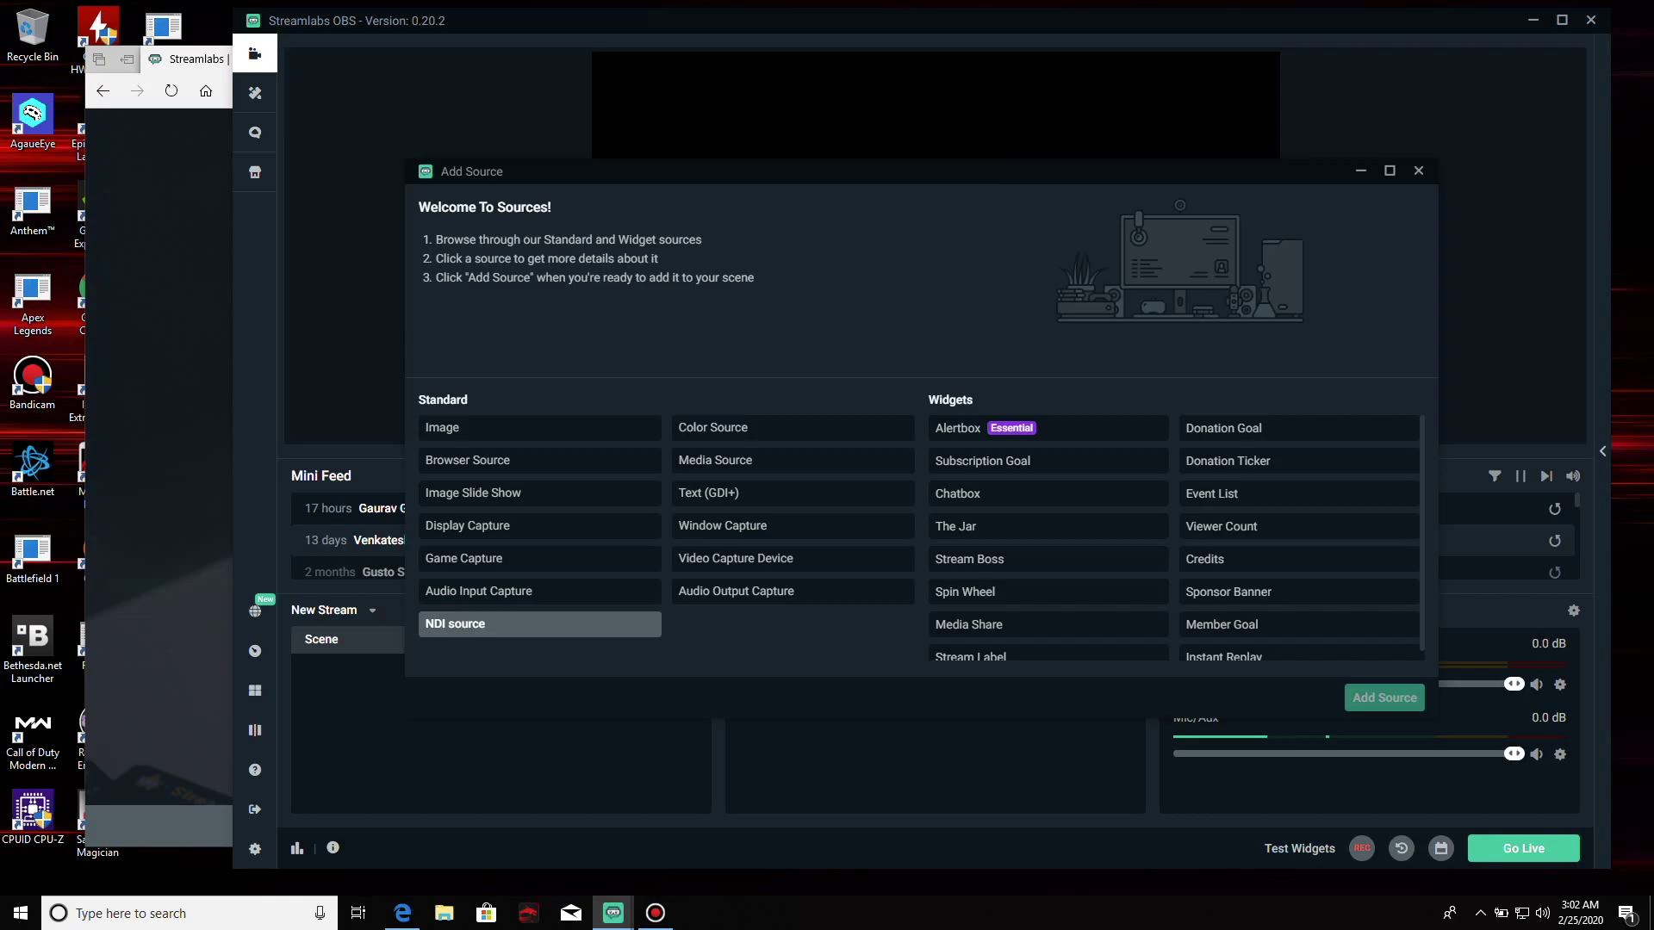
{"action": "left_click", "coordinate": [517, 624]}
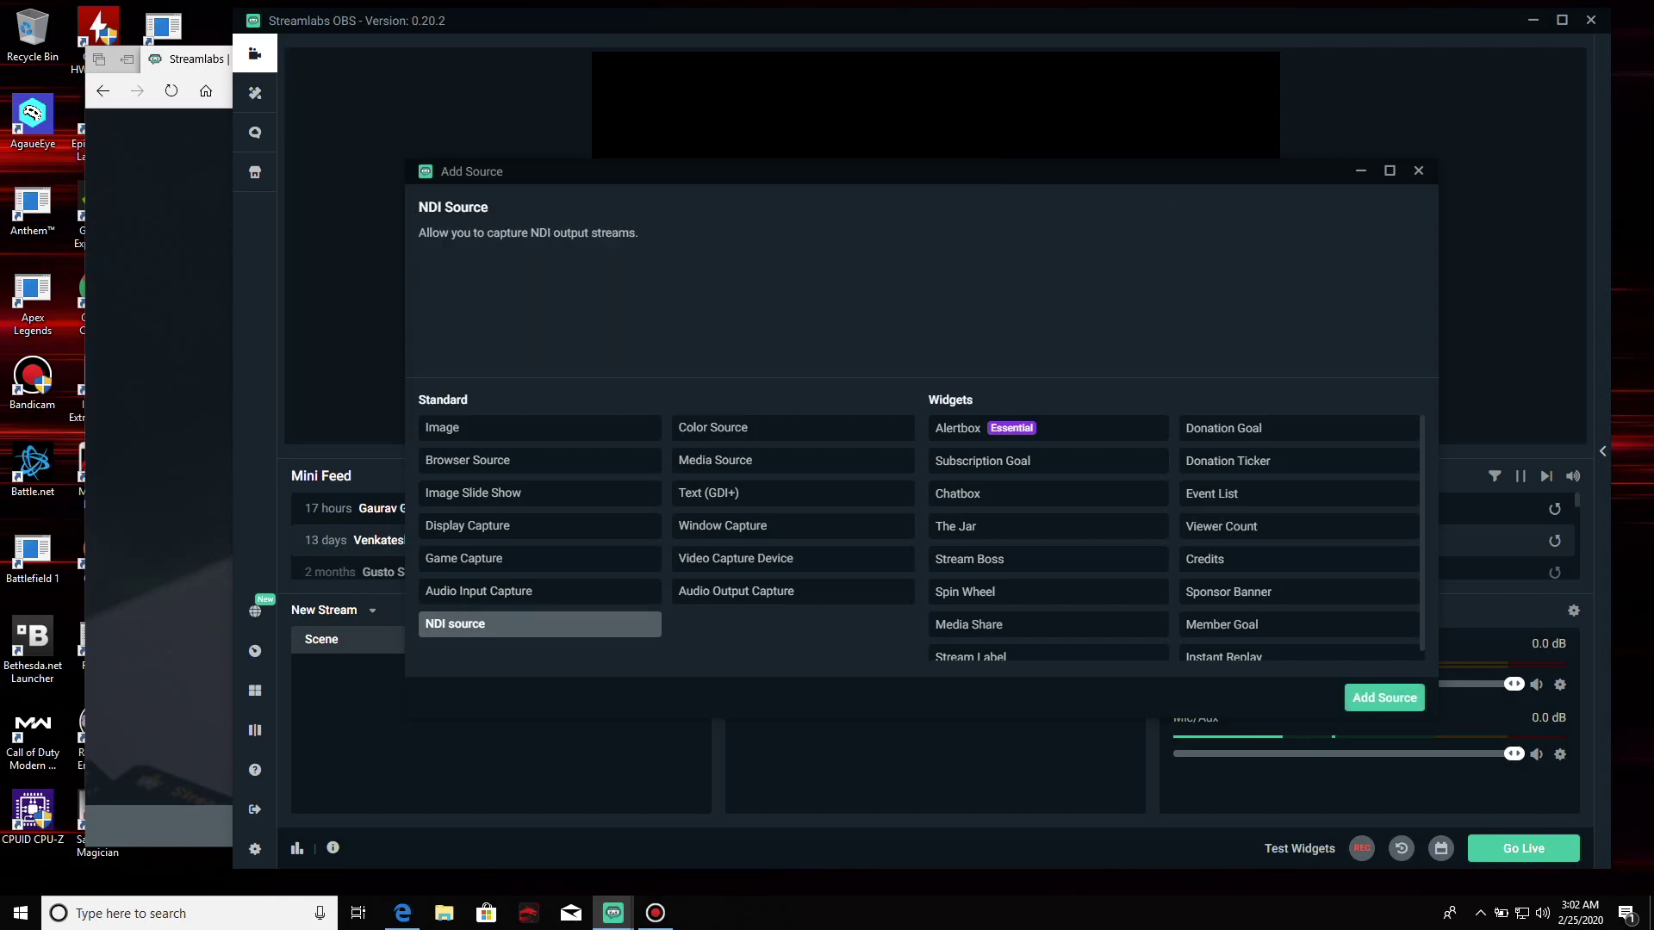
{"action": "left_click", "coordinate": [1384, 697]}
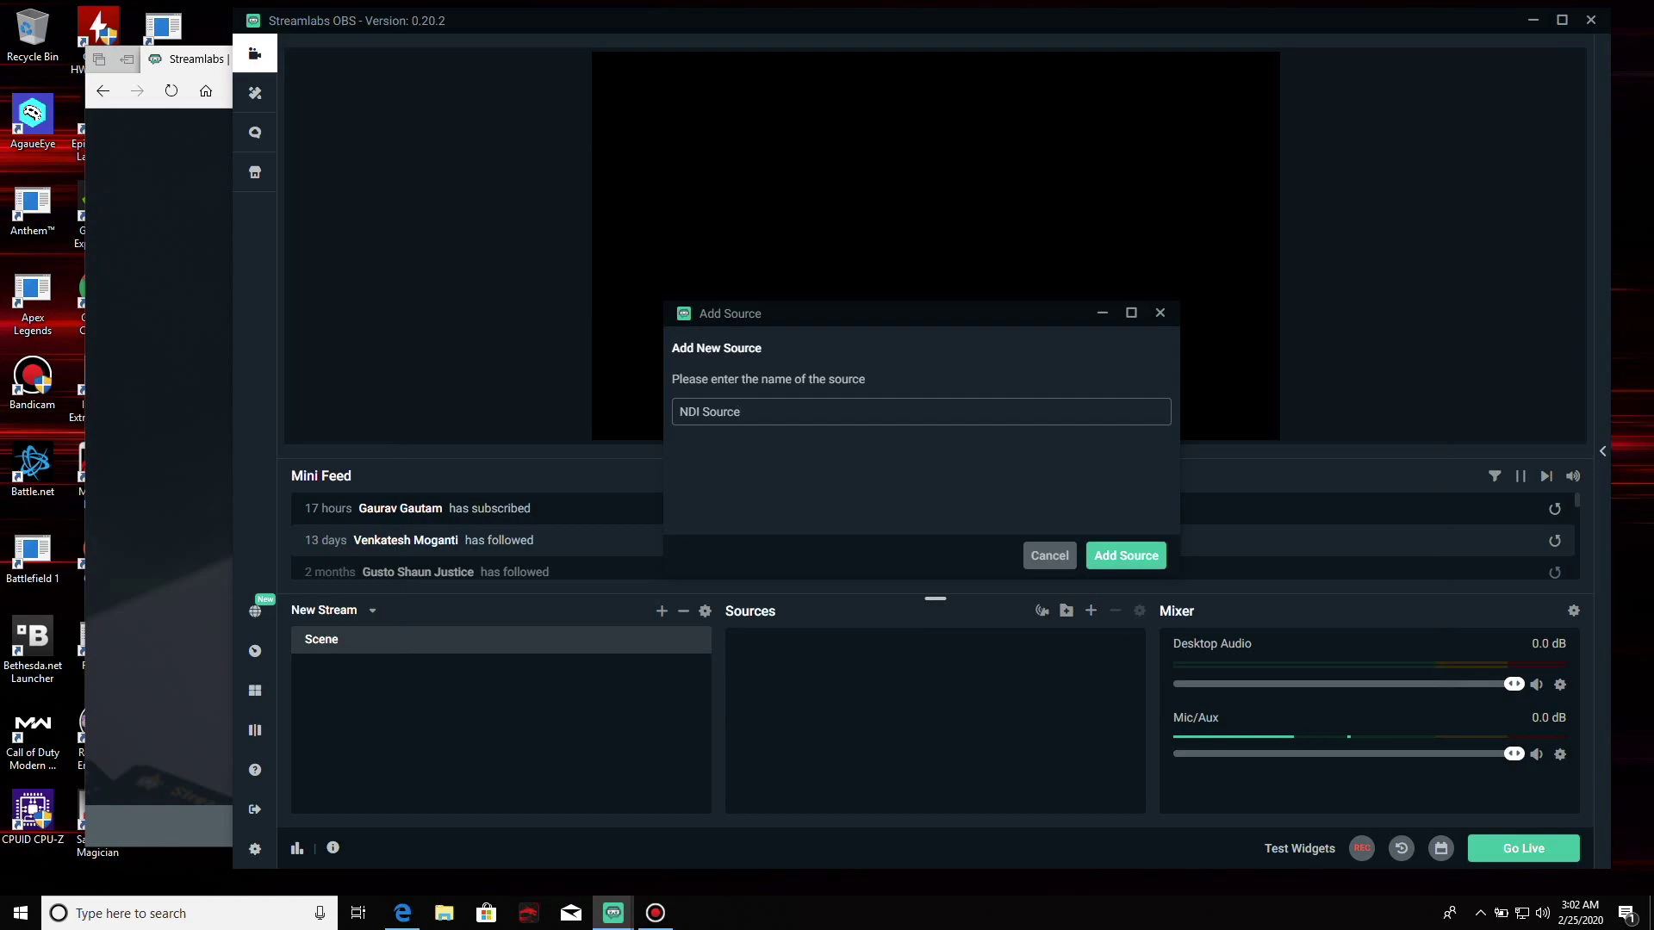
{"action": "key", "text": "Return"}
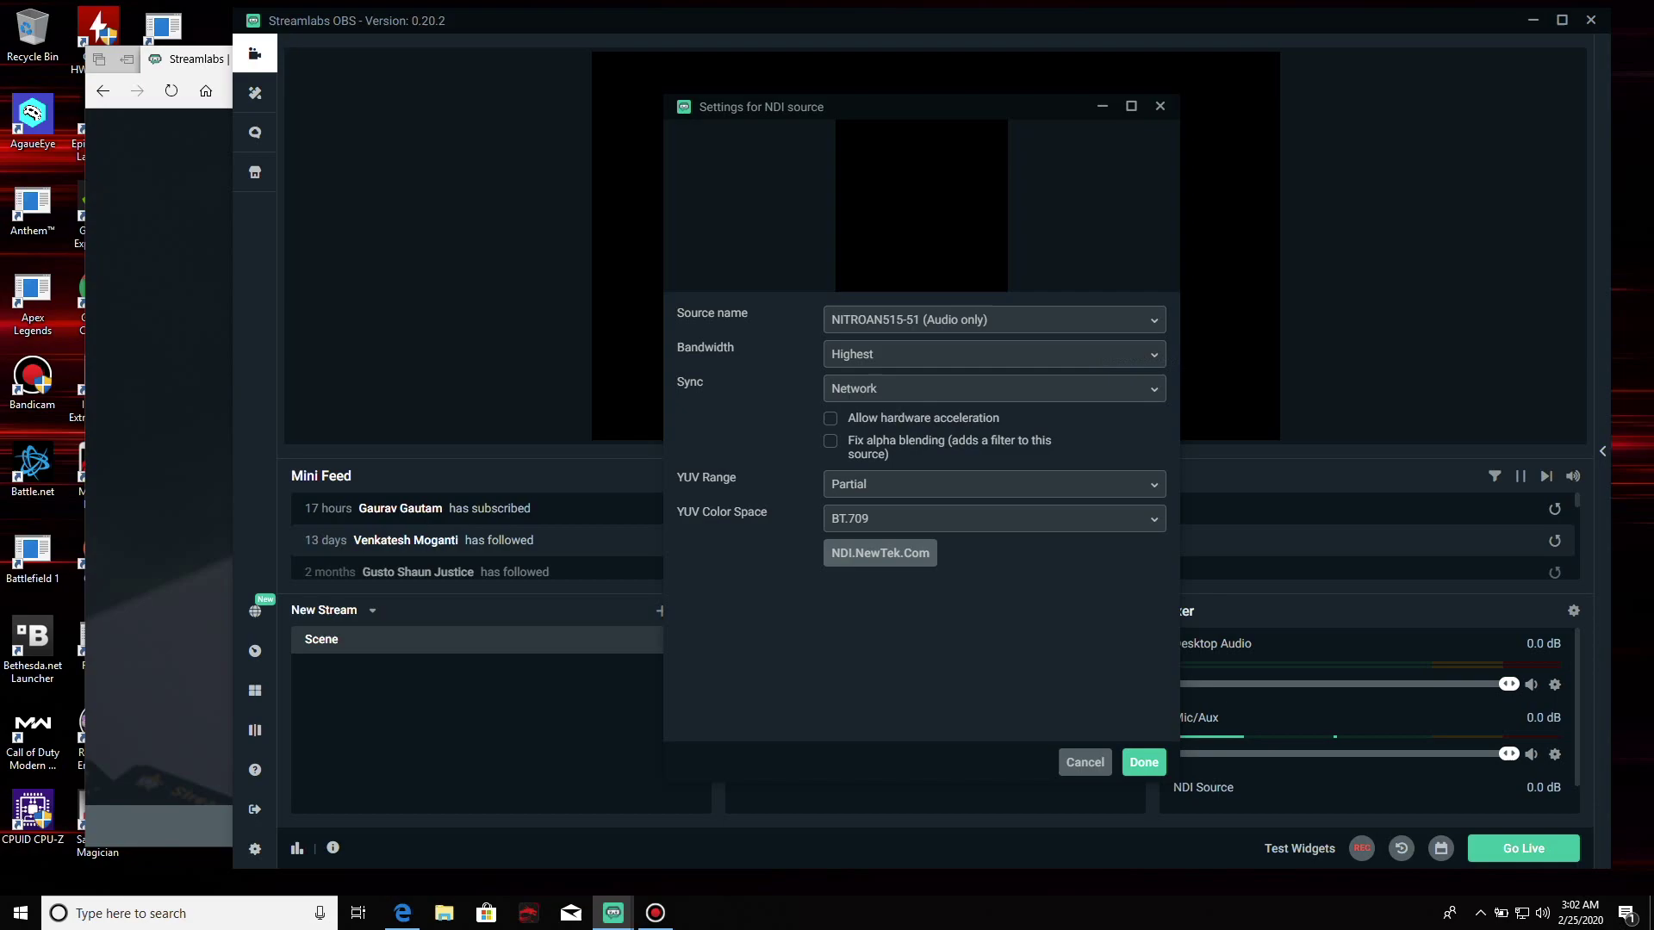
{"action": "left_click", "coordinate": [991, 319]}
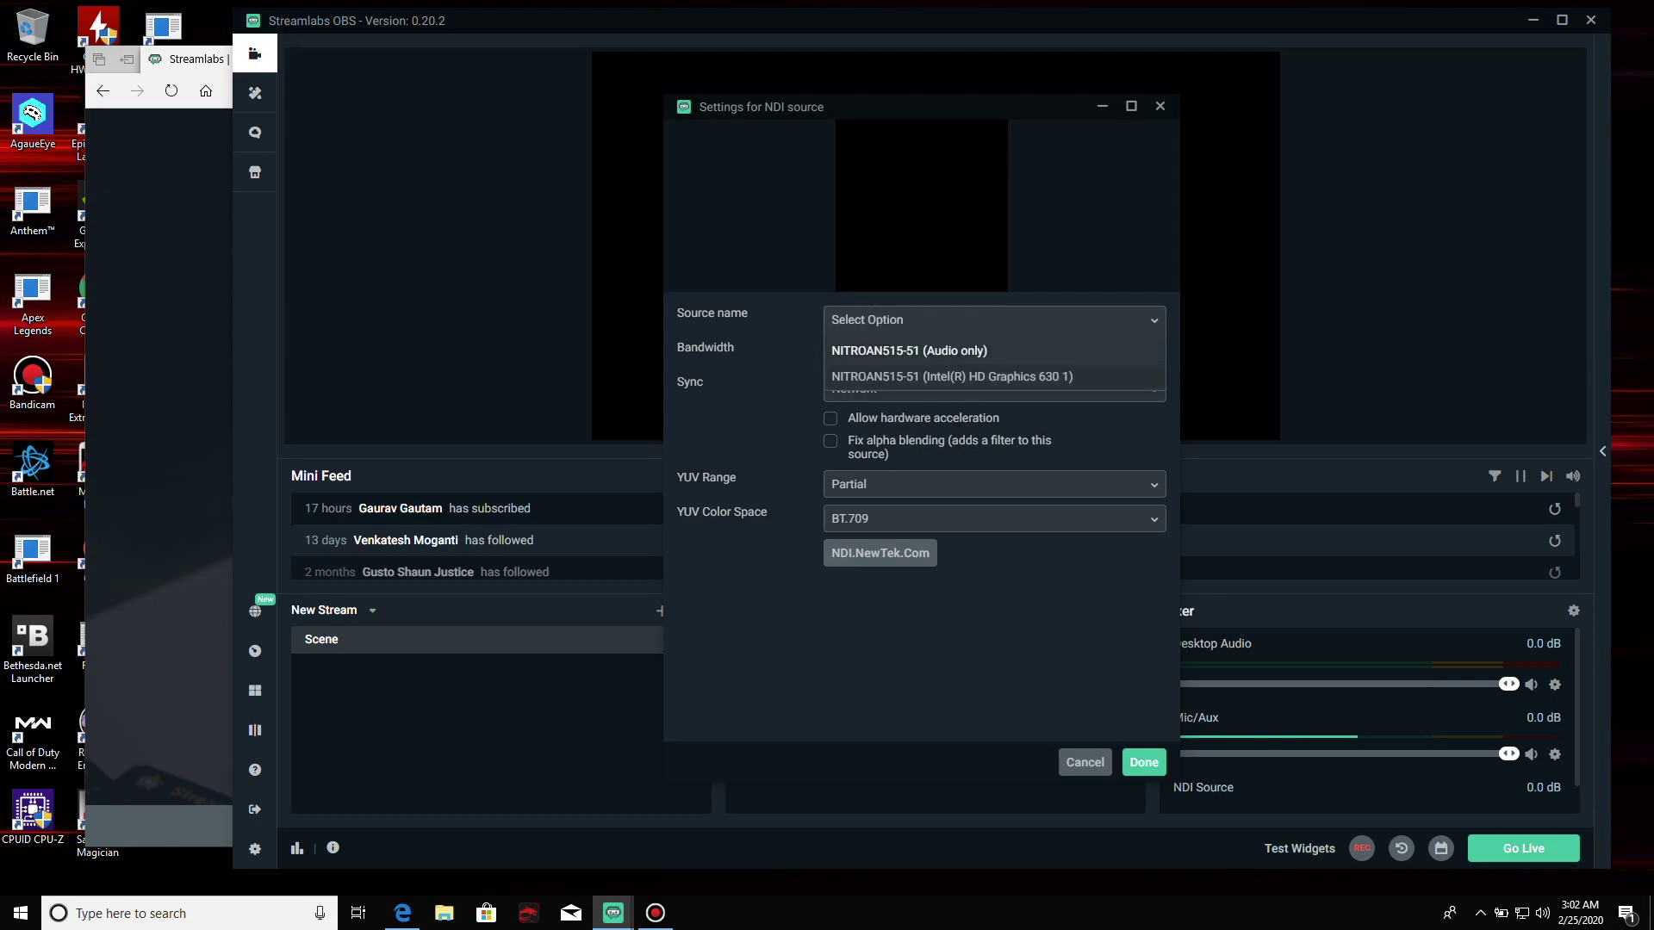
{"action": "left_click", "coordinate": [952, 376]}
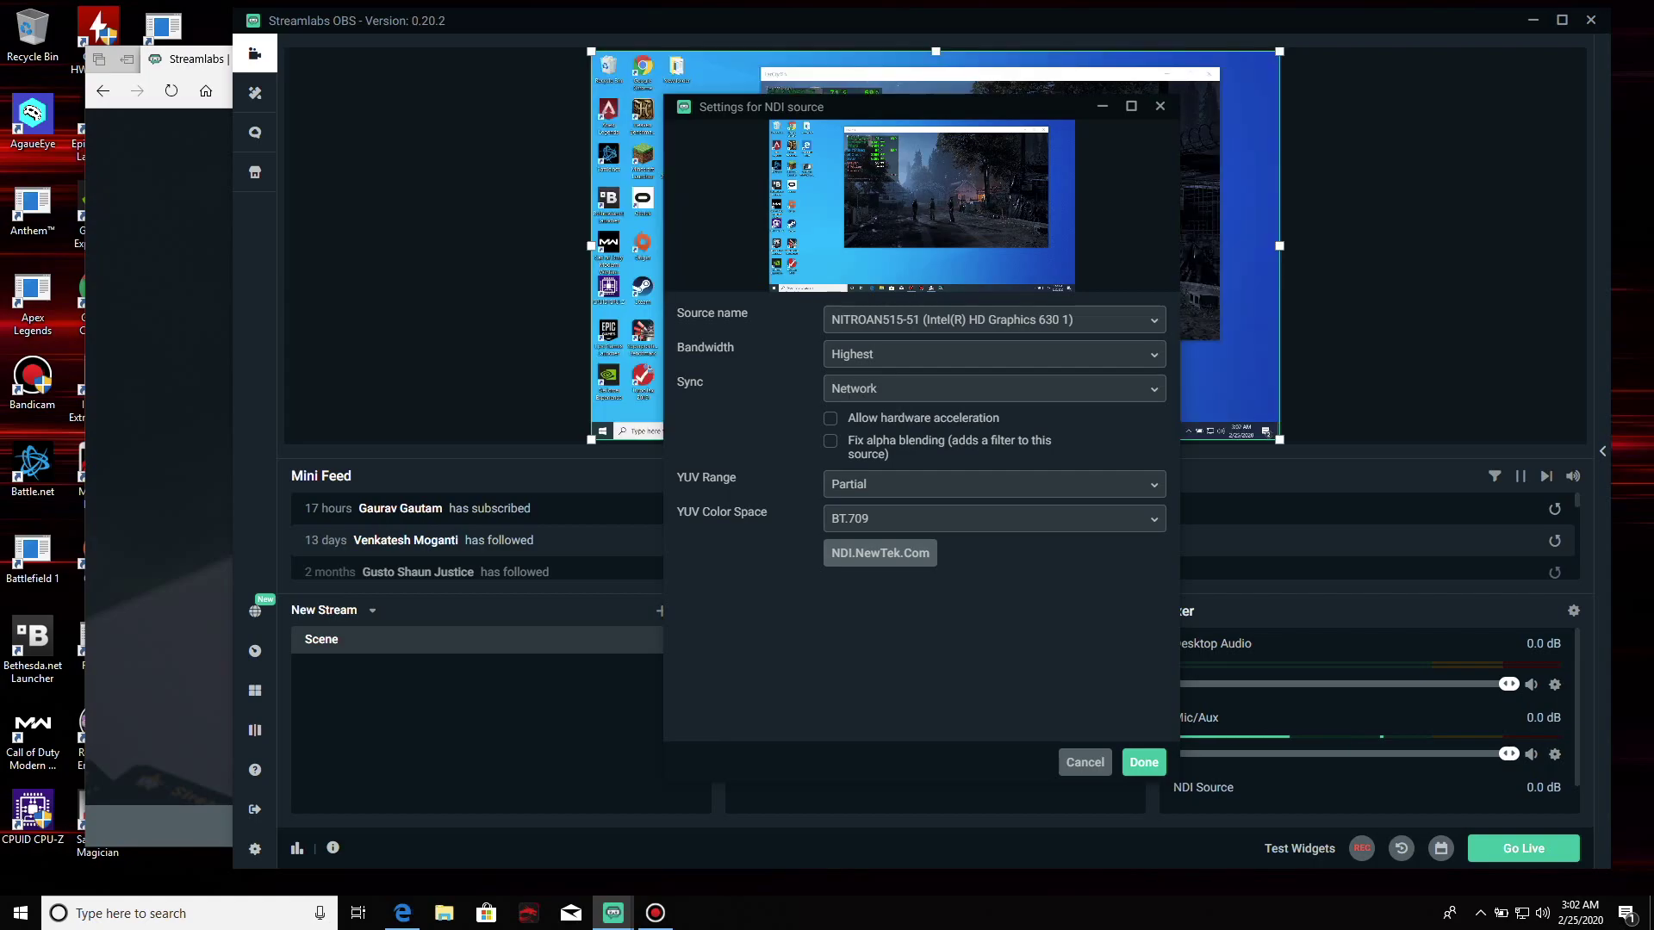
{"action": "left_click", "coordinate": [830, 418]}
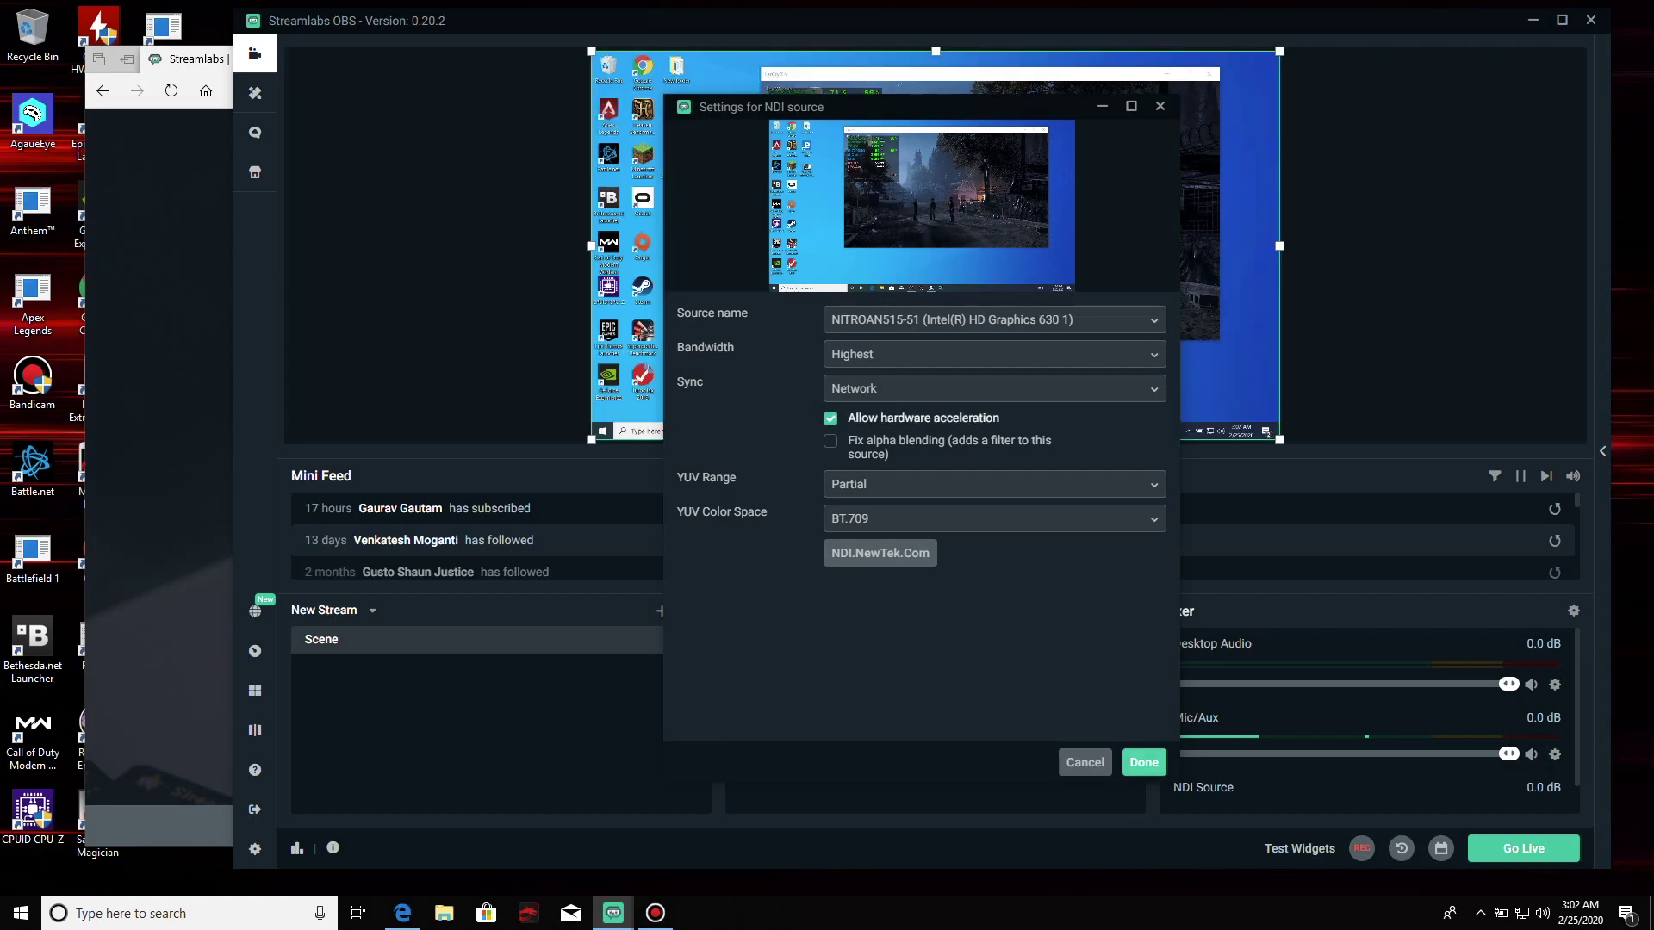
{"action": "key", "text": "Return"}
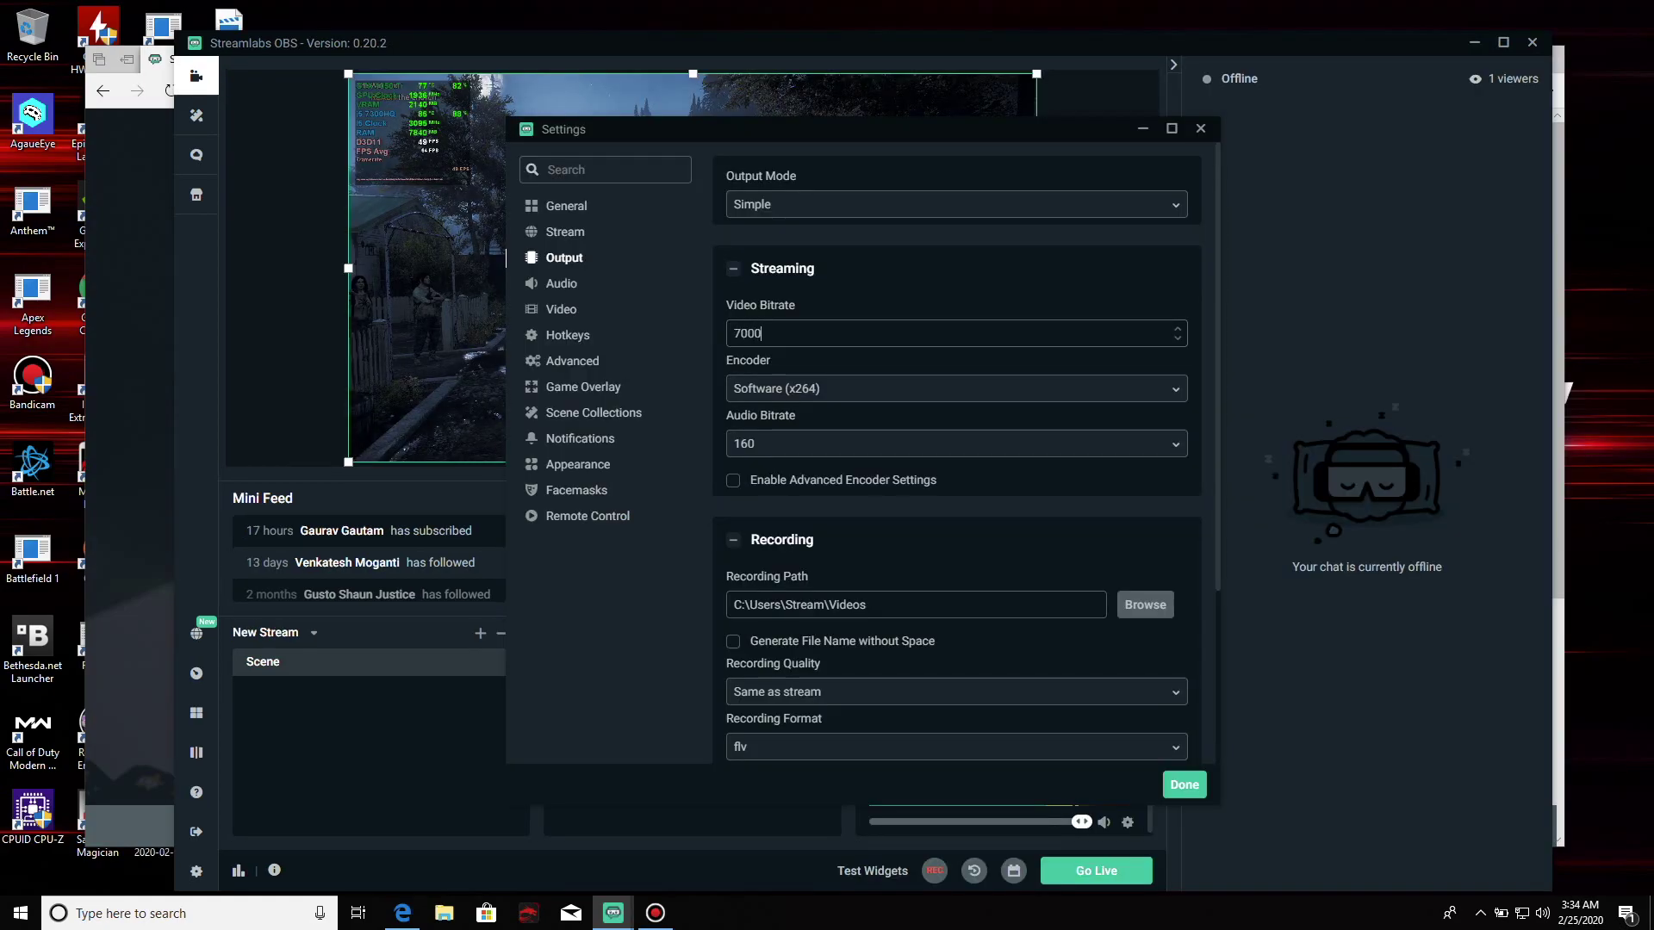
- Switch the encoder to Hardware (NVENC) (new) and output video at 1920x1080, 60 FPS
{"action": "key", "text": "Tab"}
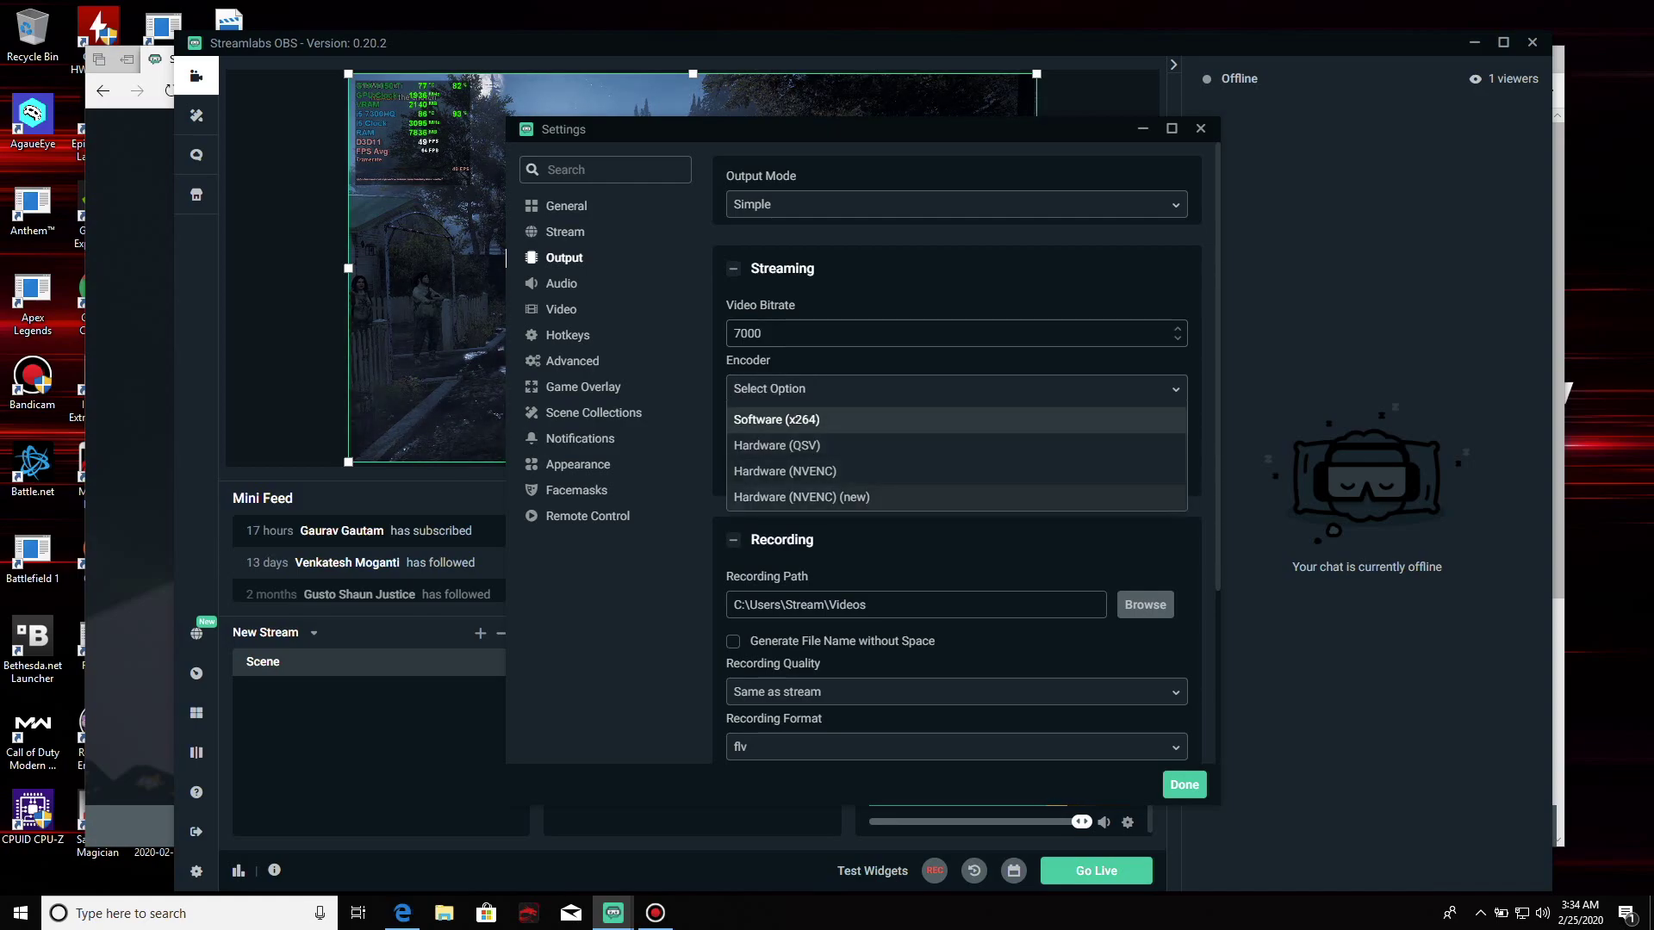
{"action": "left_click", "coordinate": [871, 497]}
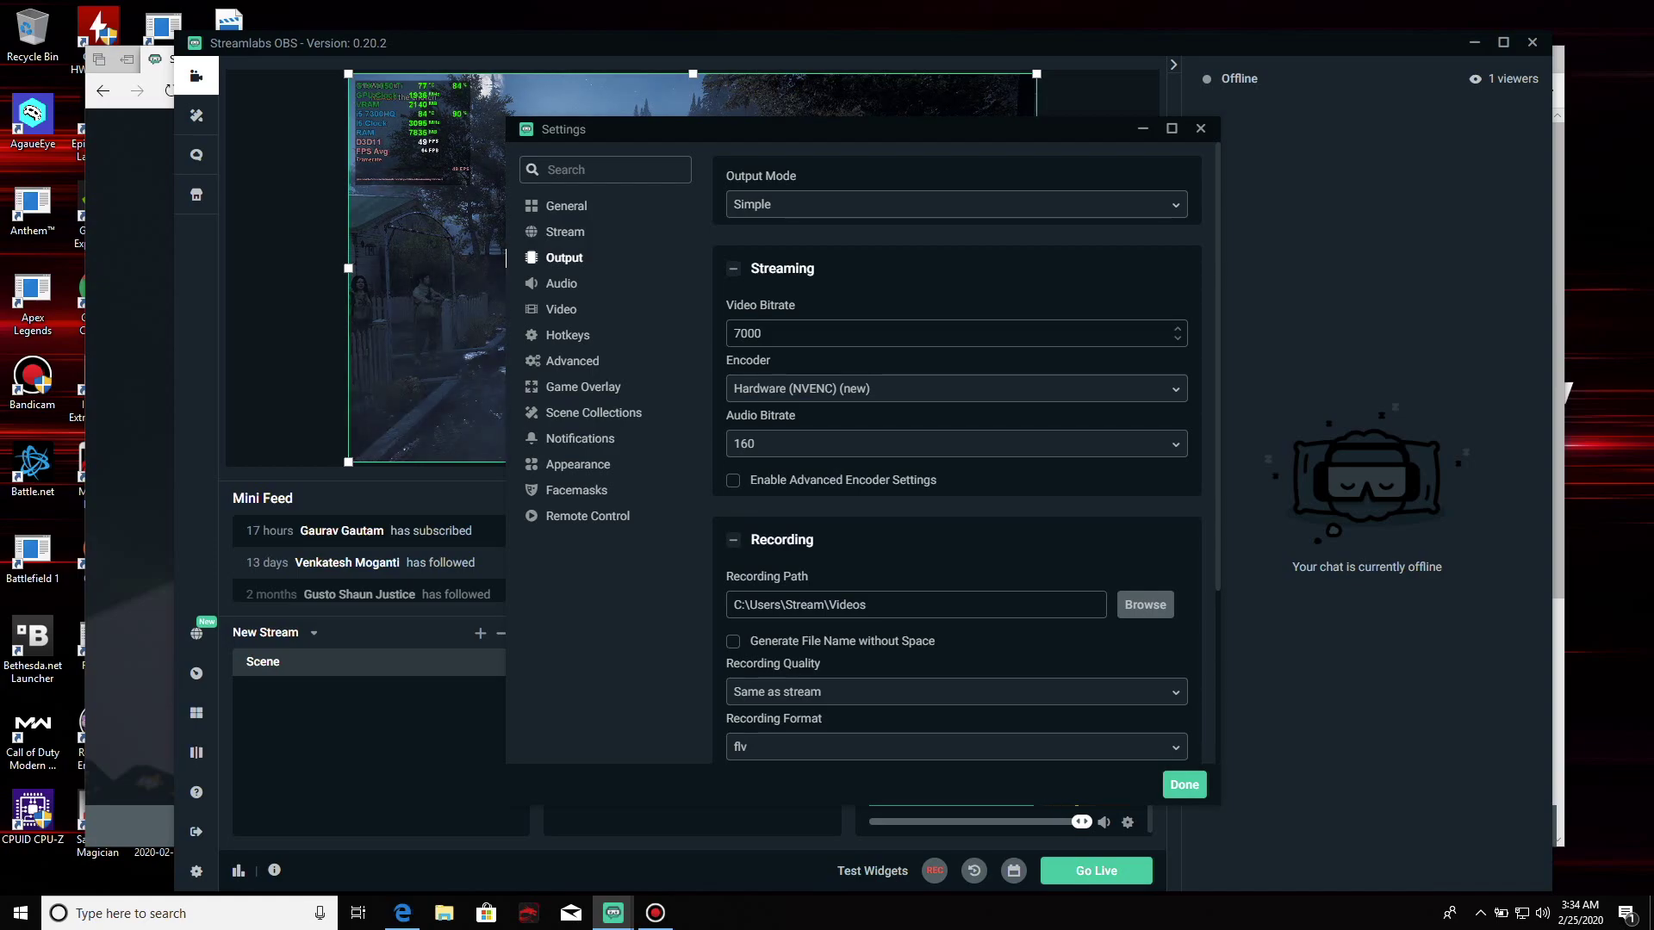
{"action": "left_click", "coordinate": [506, 310]}
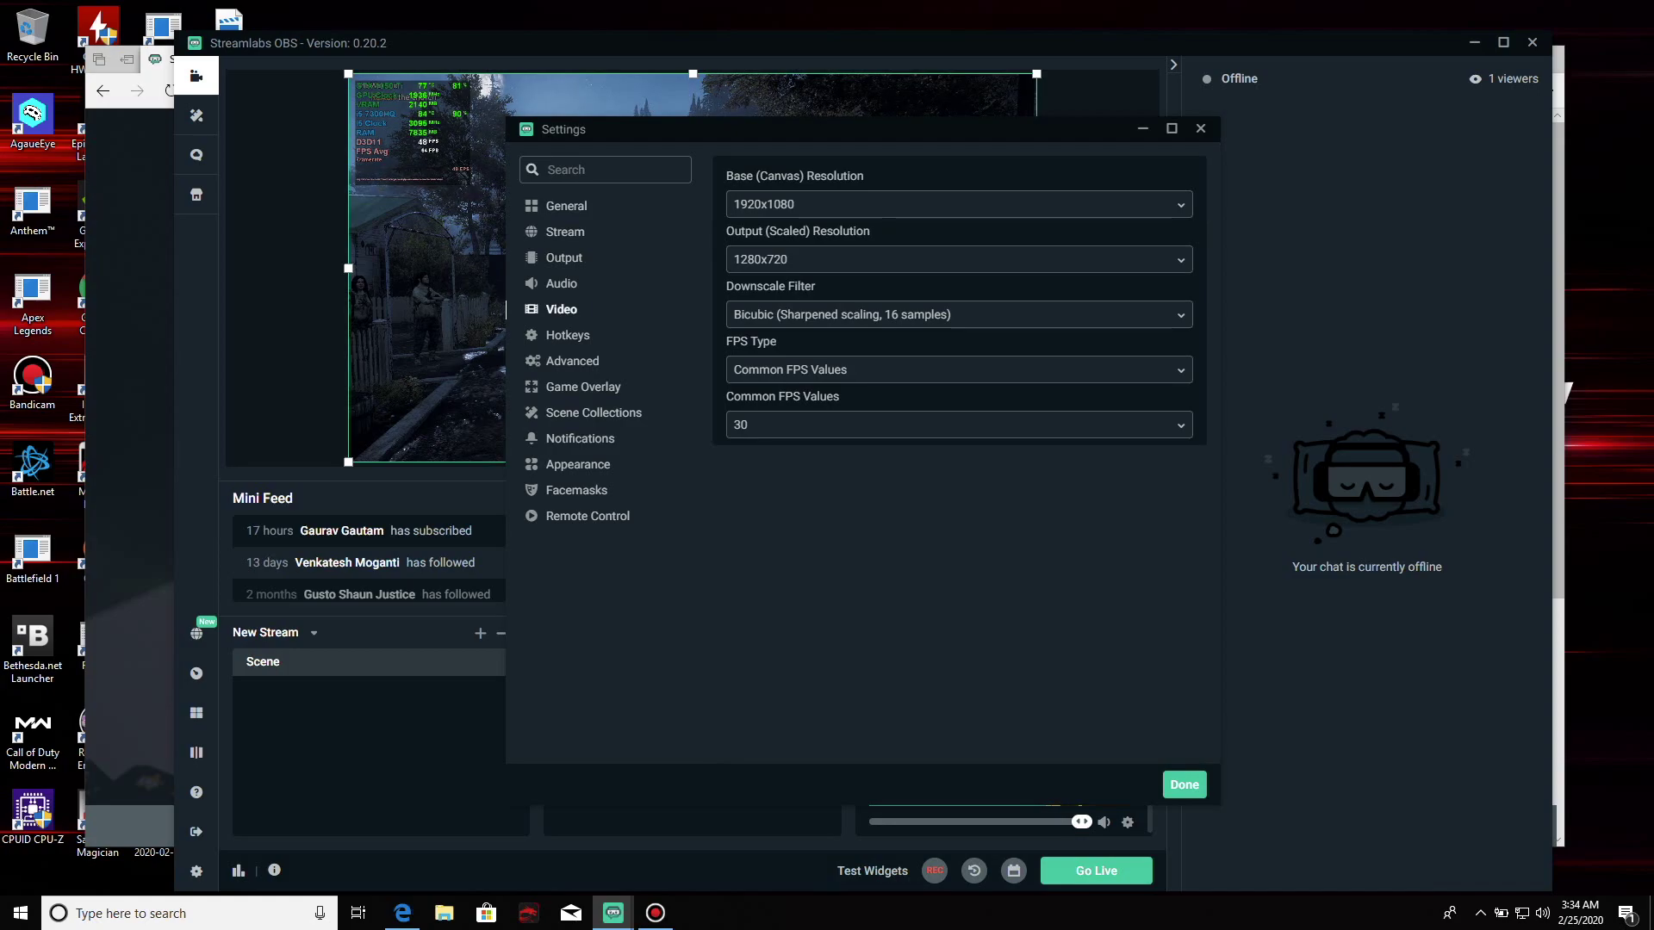
{"action": "left_click", "coordinate": [959, 259]}
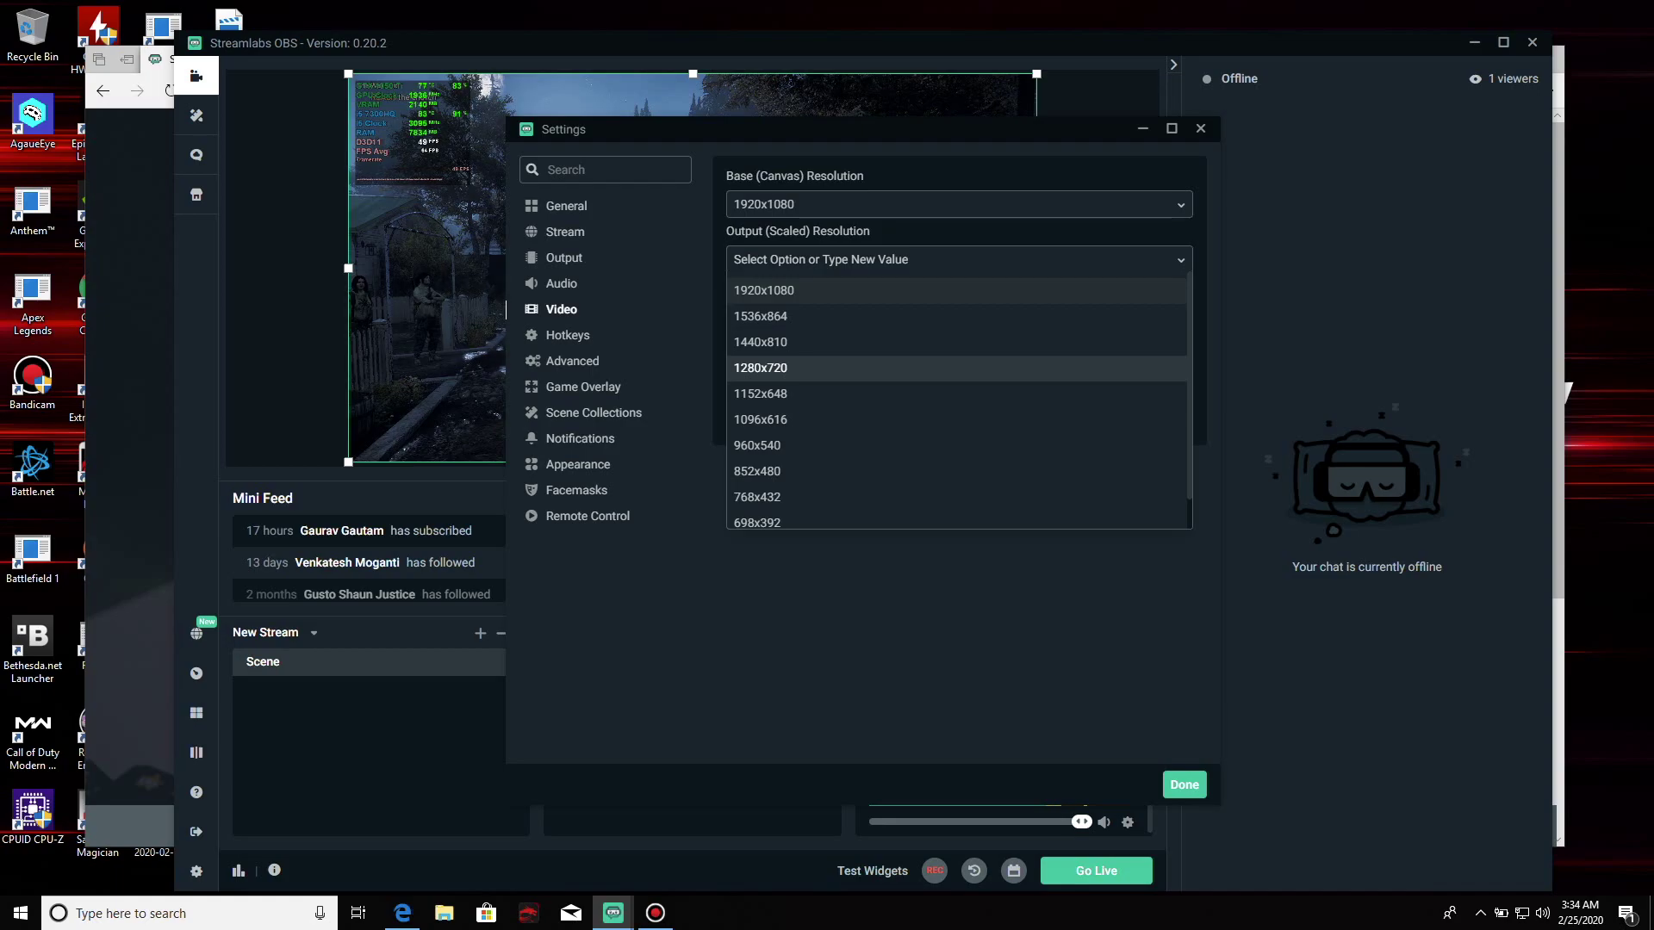
{"action": "key", "text": "Return"}
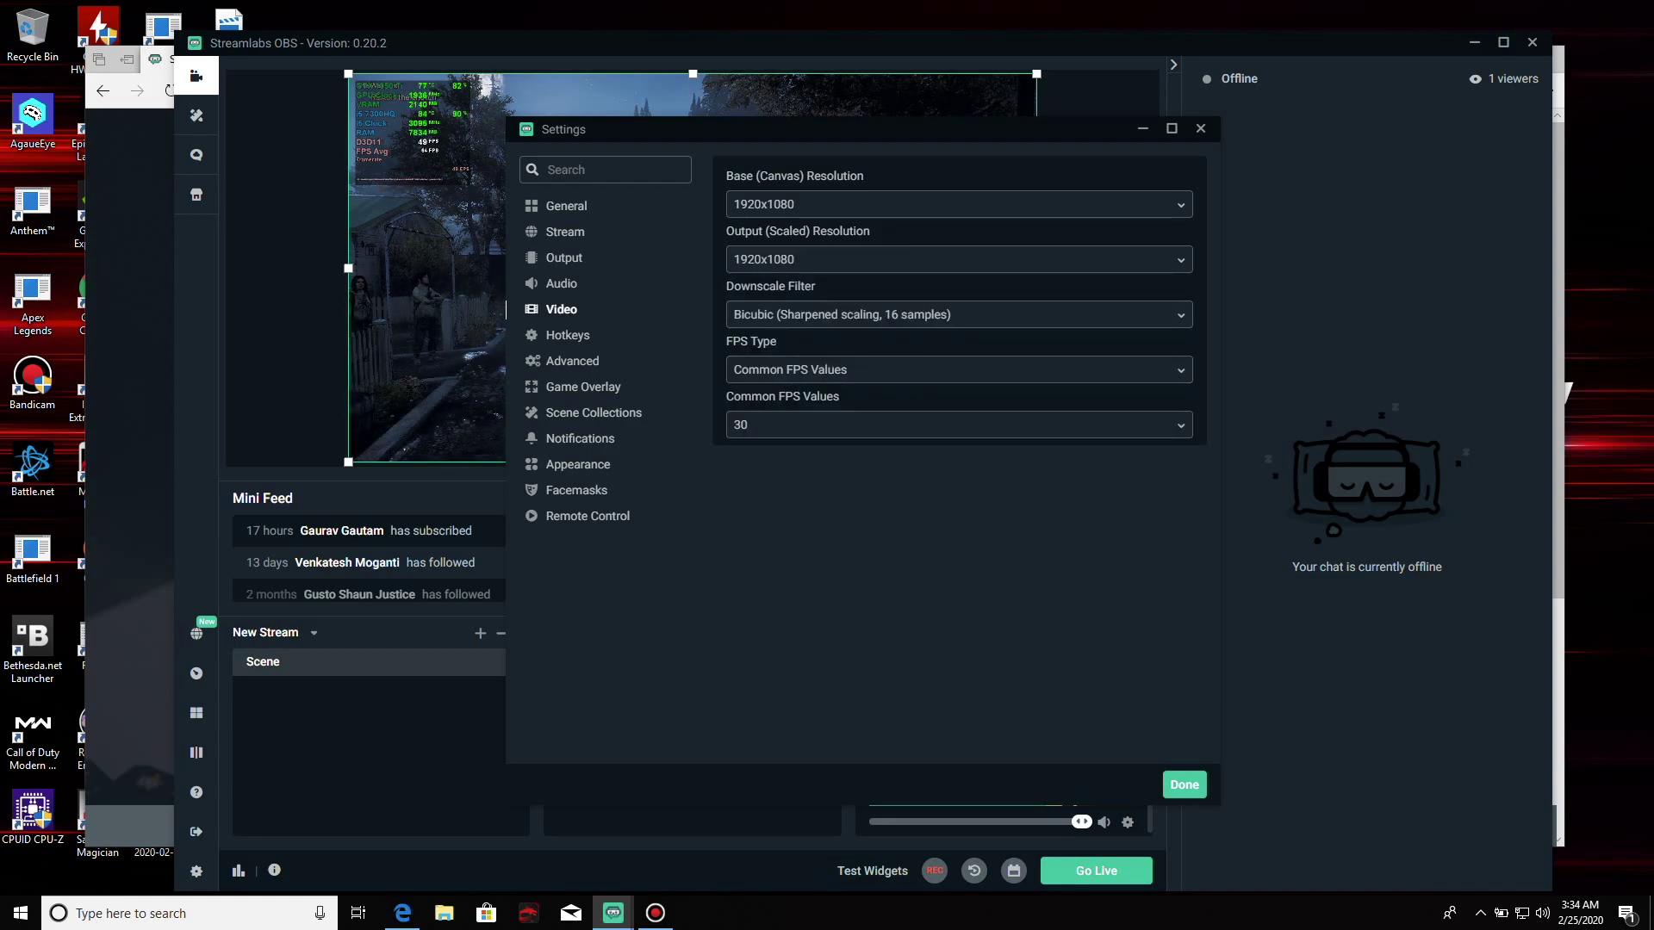
{"action": "left_click", "coordinate": [956, 425]}
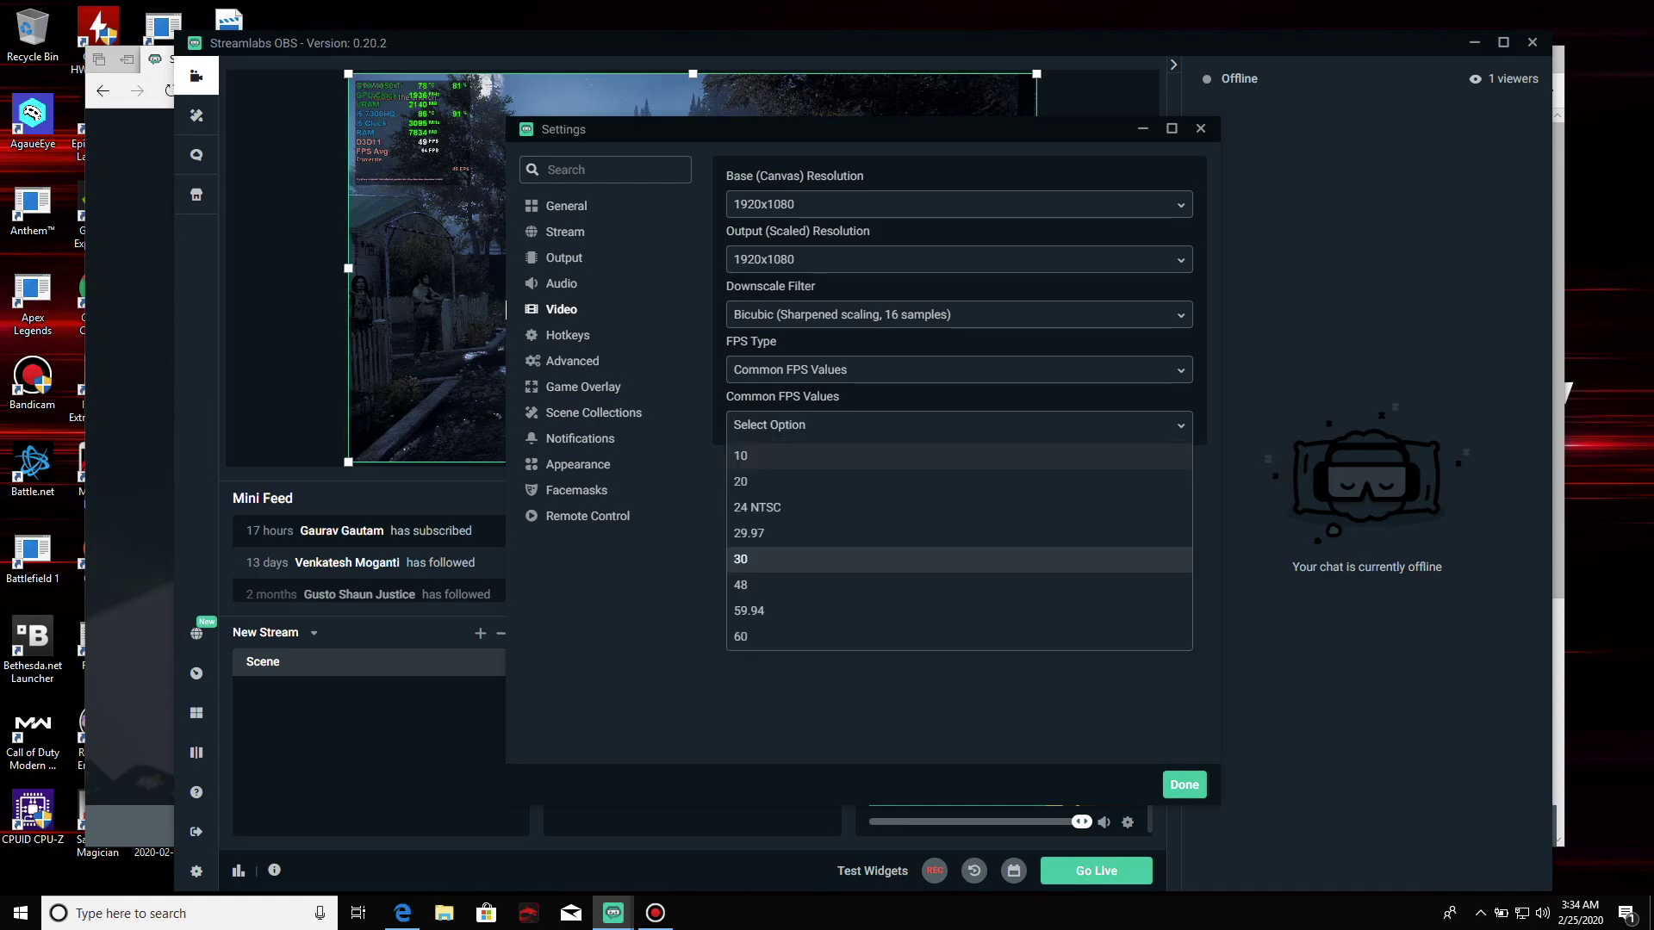
{"action": "left_click", "coordinate": [862, 636]}
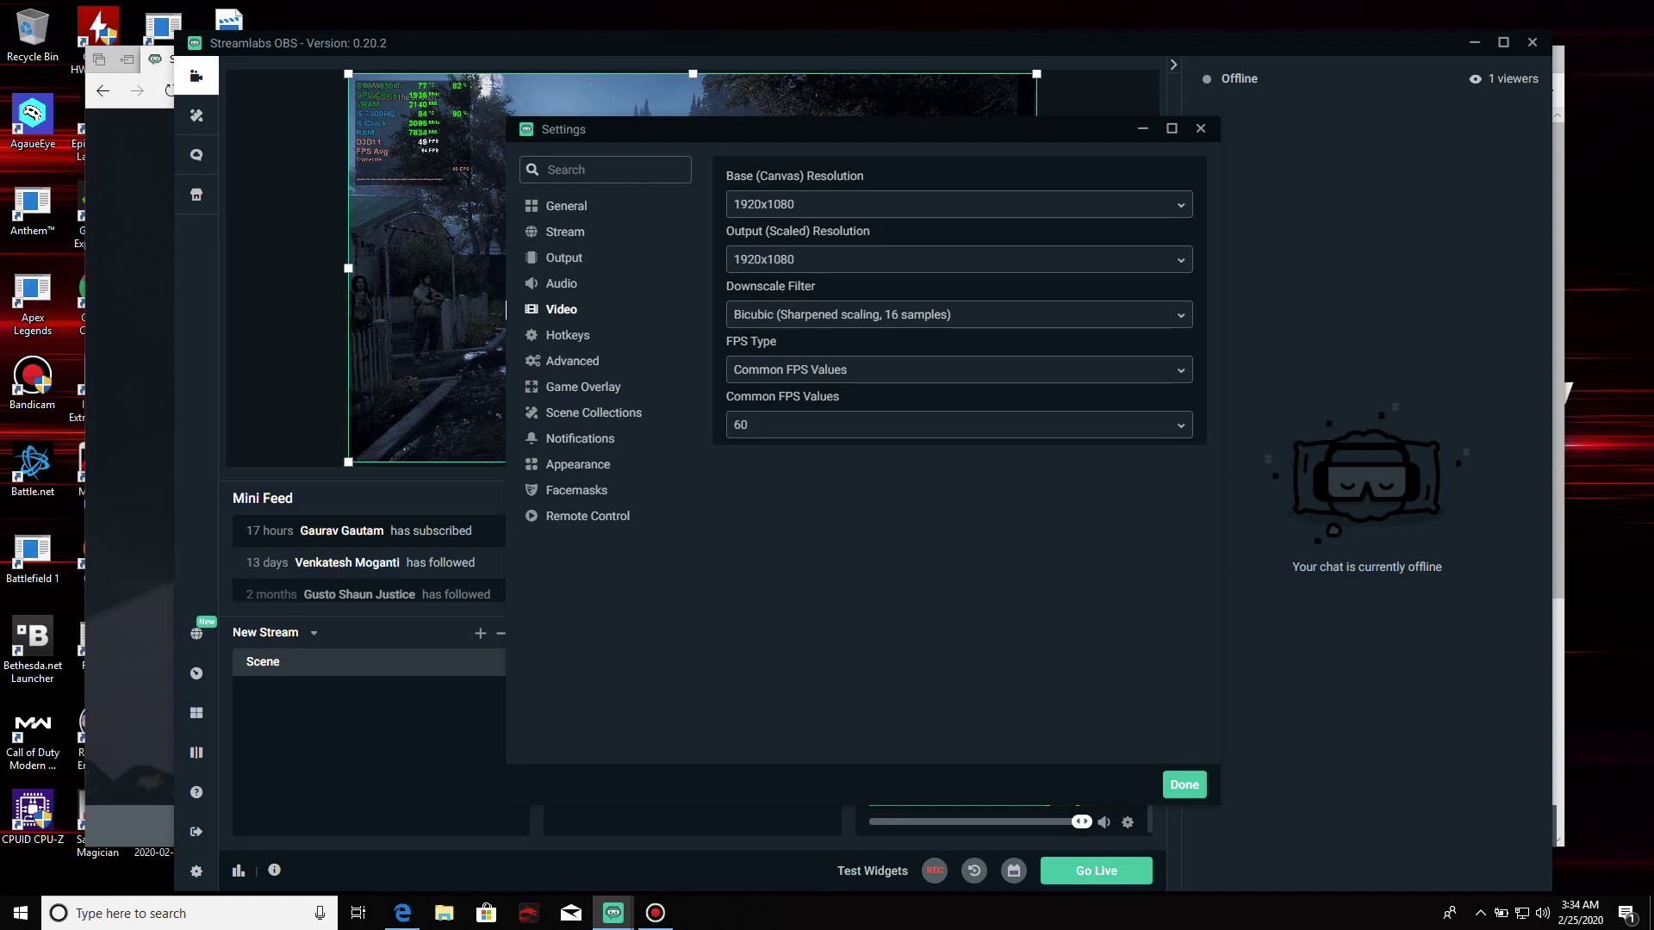
{"action": "key", "text": "Escape"}
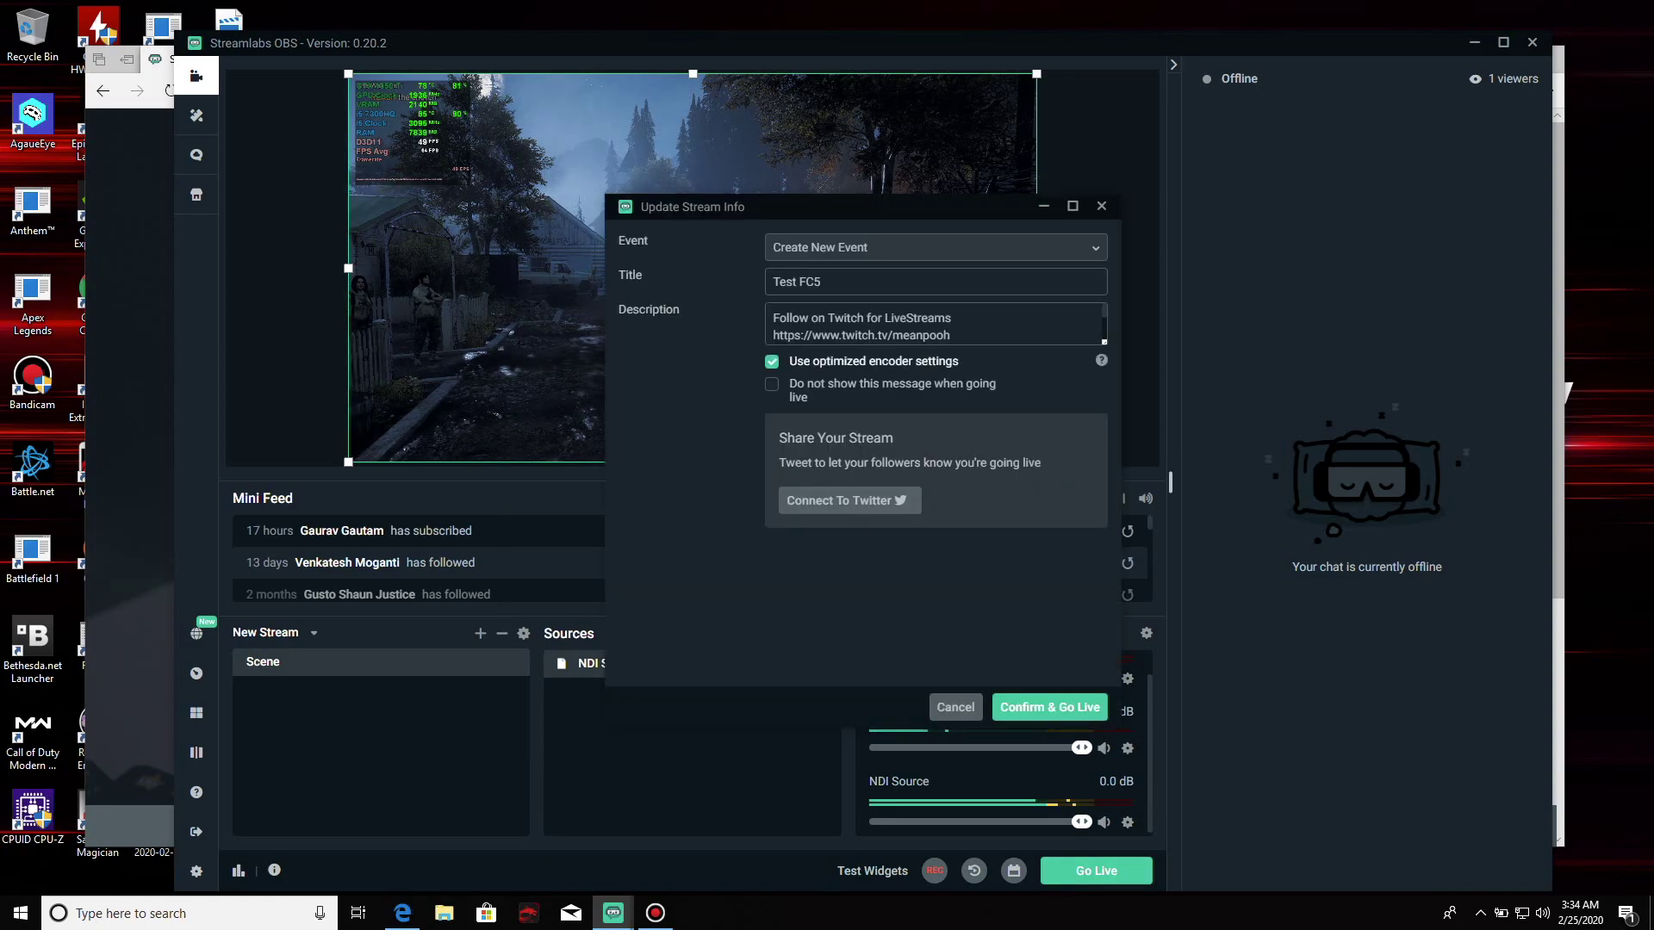
- Select the existing Test FC5 YouTube event and confirm to go live
{"action": "left_click", "coordinate": [935, 248]}
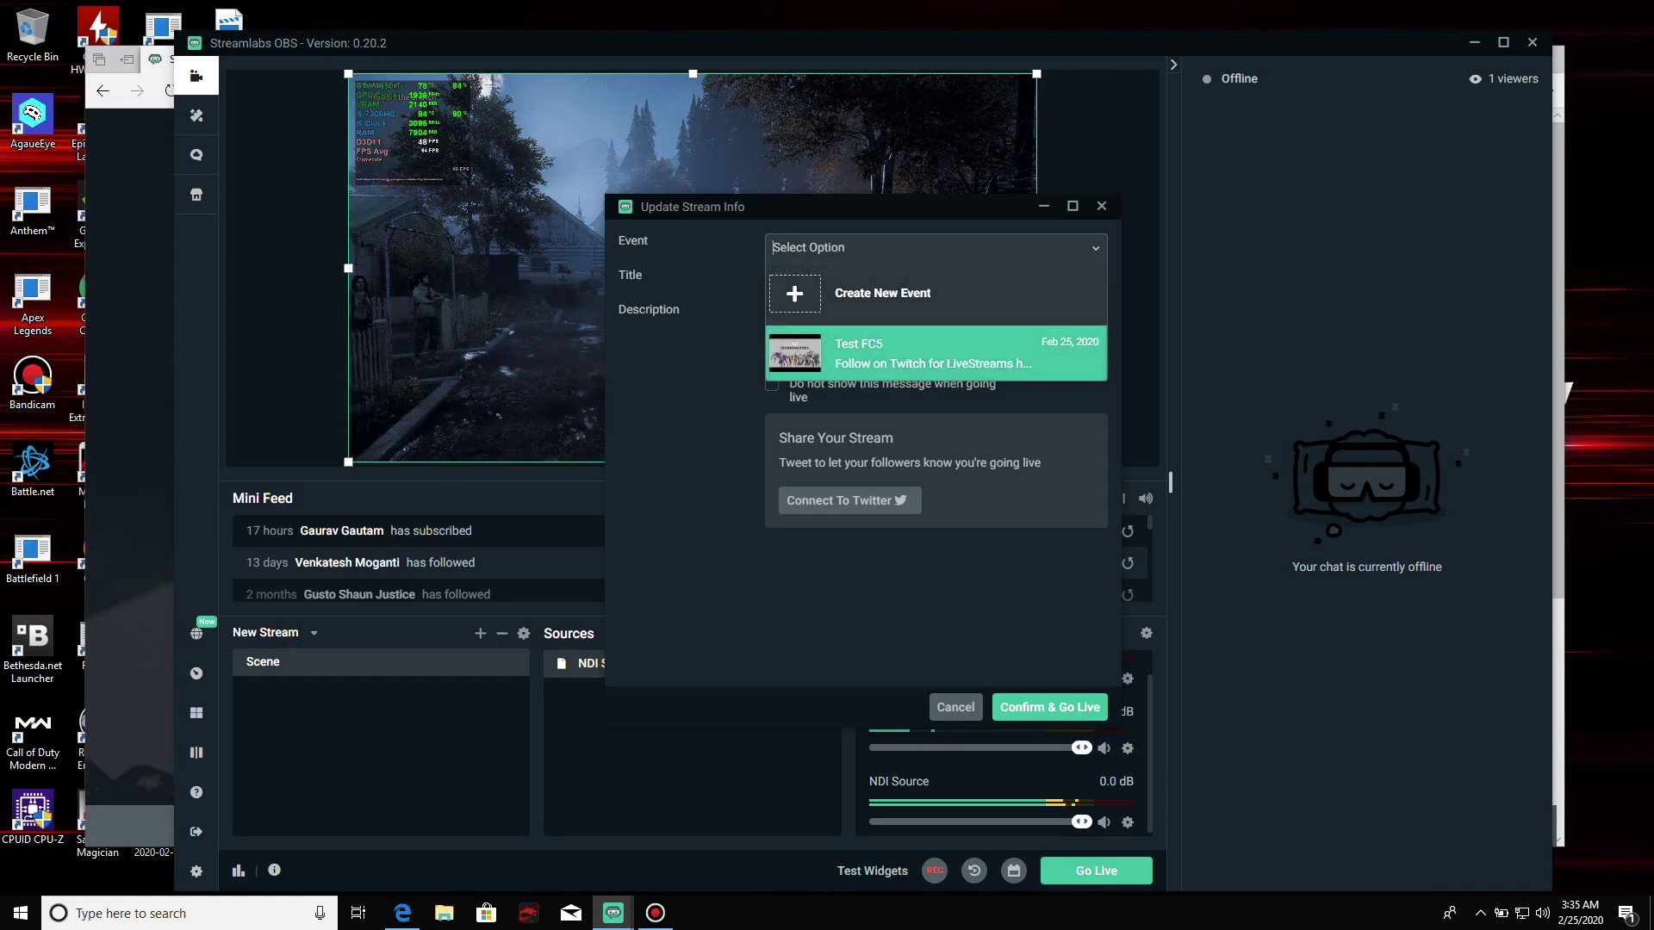
{"action": "left_click", "coordinate": [930, 353]}
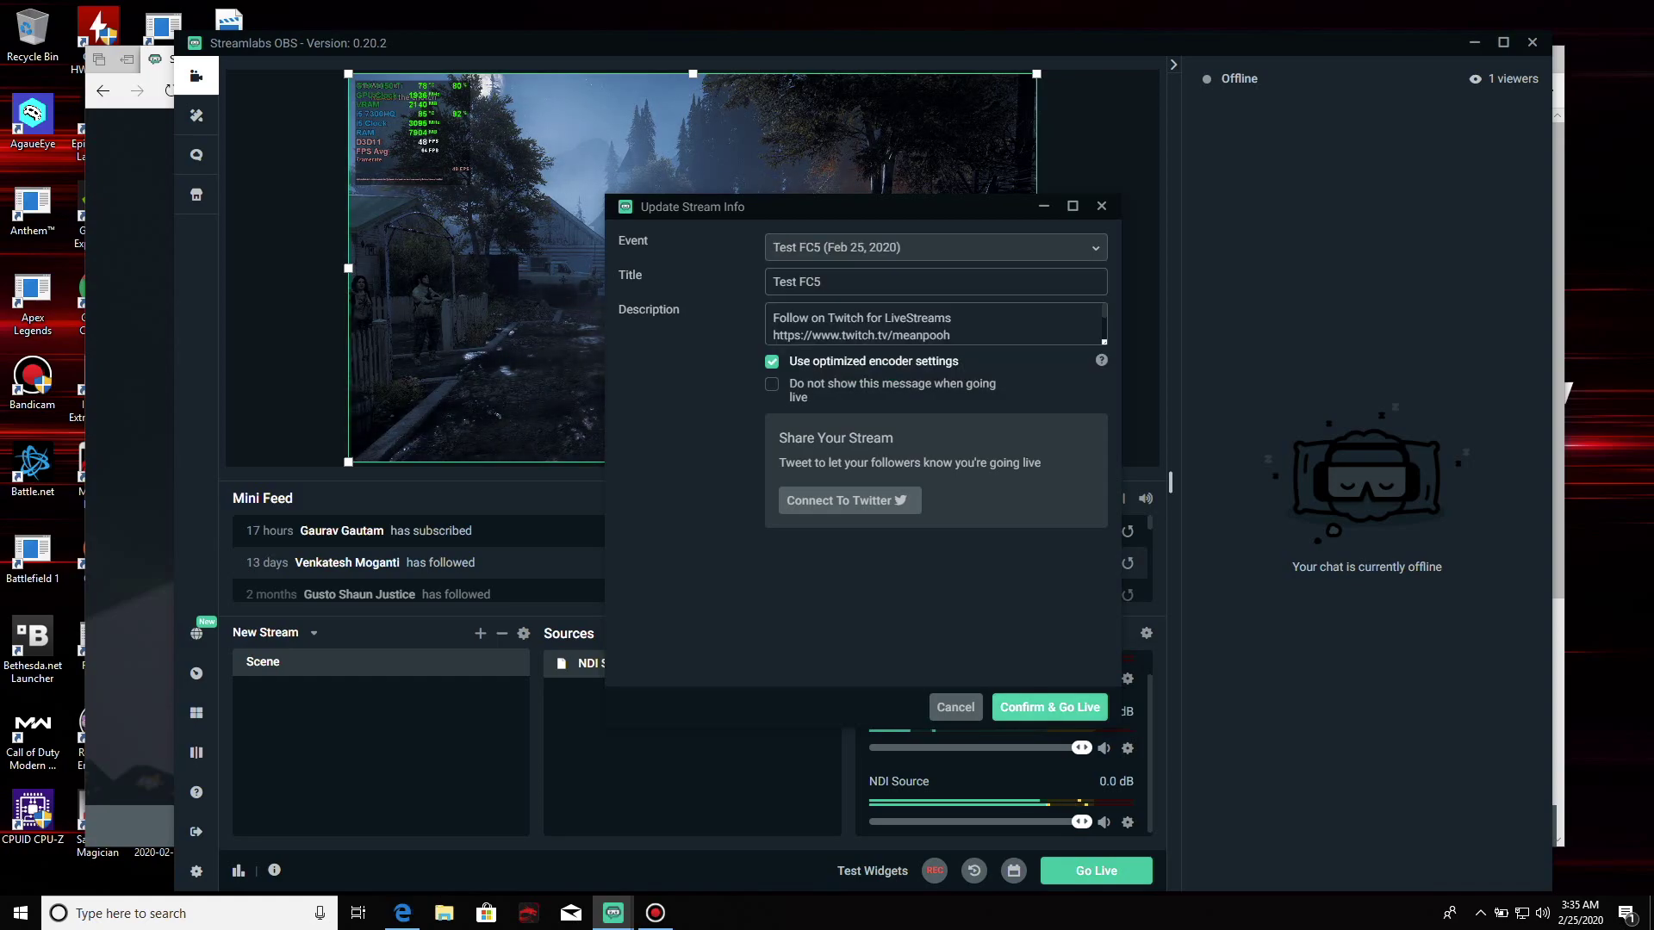
{"action": "key", "text": "Return"}
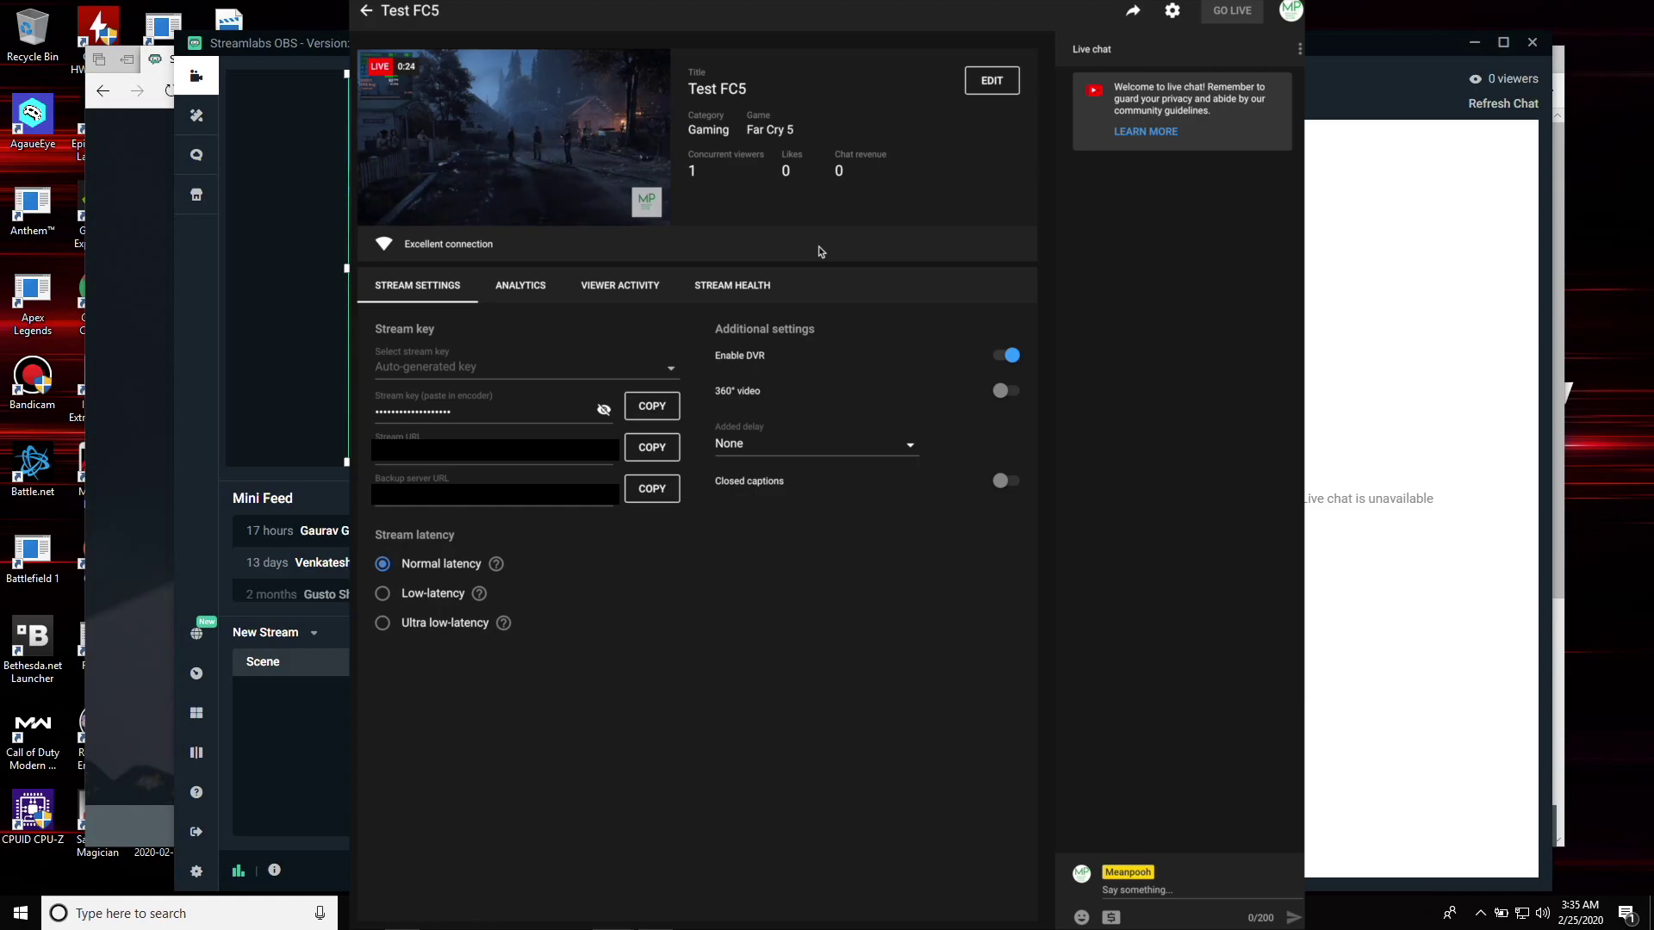
- Change the Test FC5 stream's visibility to Private
{"action": "left_click", "coordinate": [822, 186]}
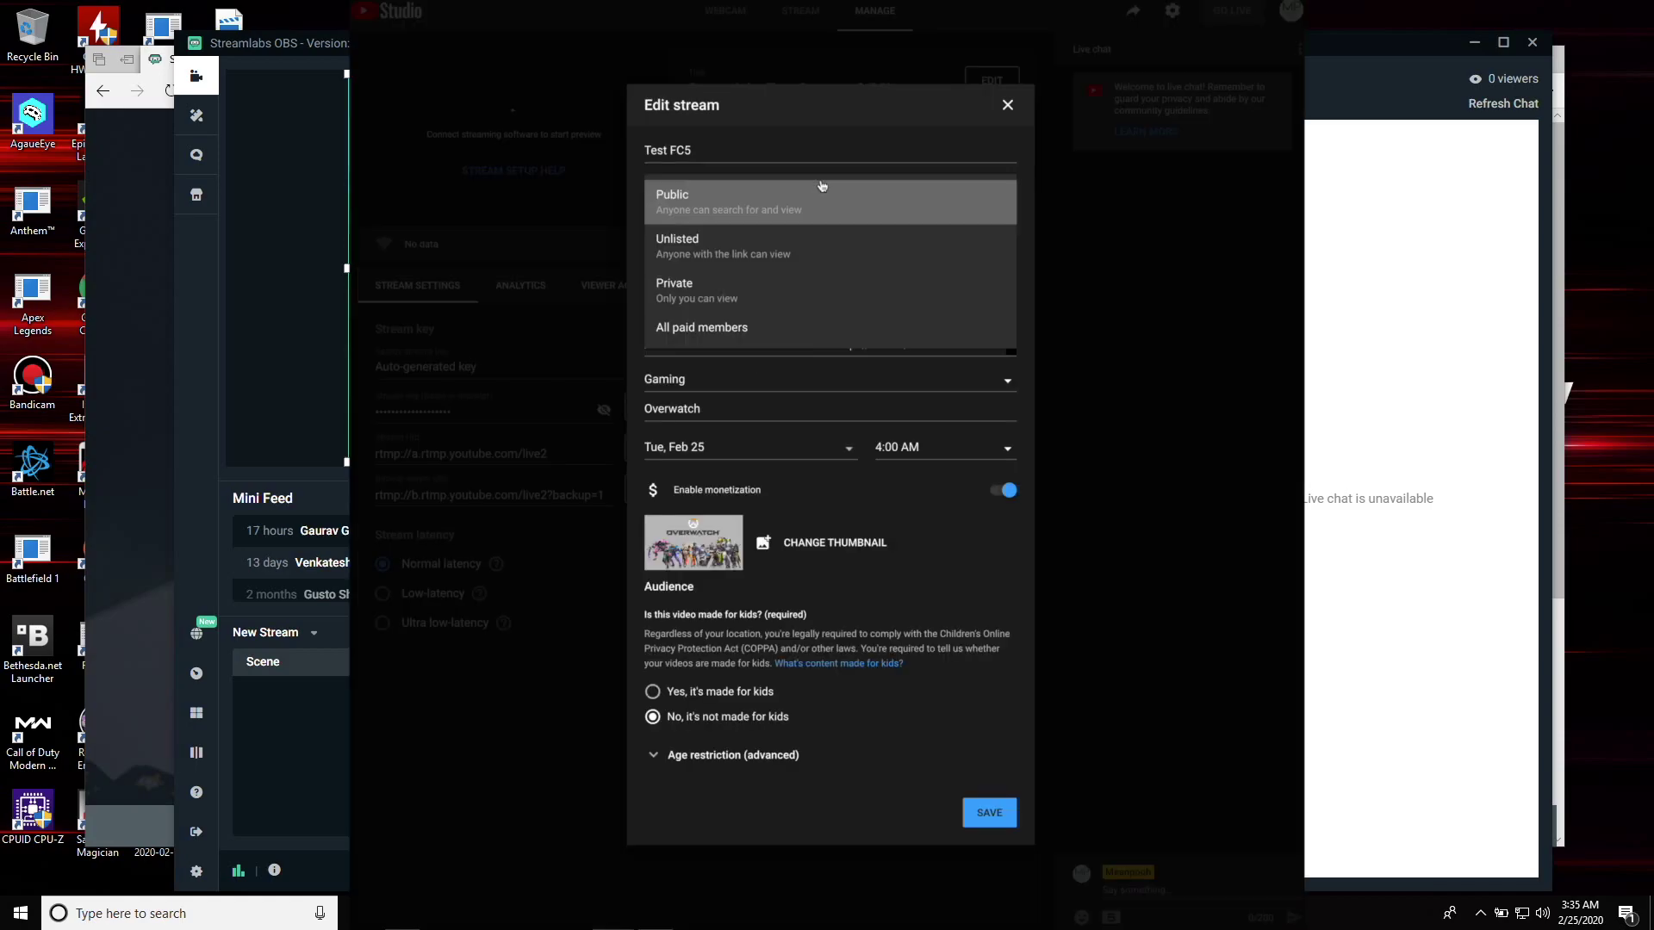
{"action": "left_click", "coordinate": [697, 278]}
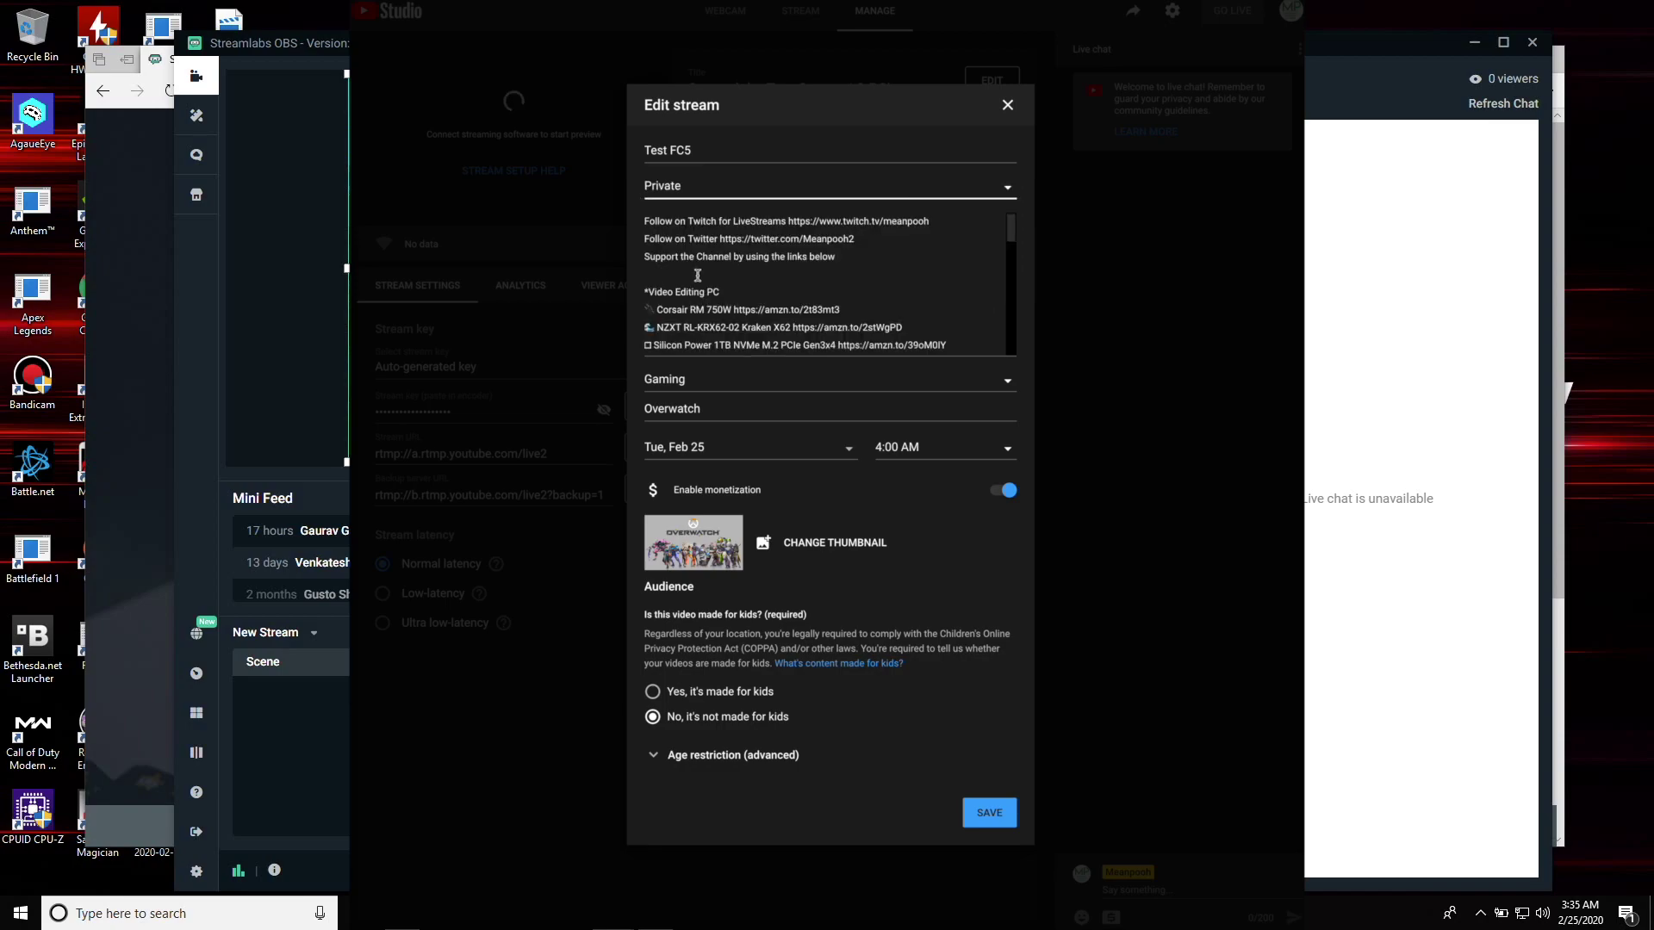